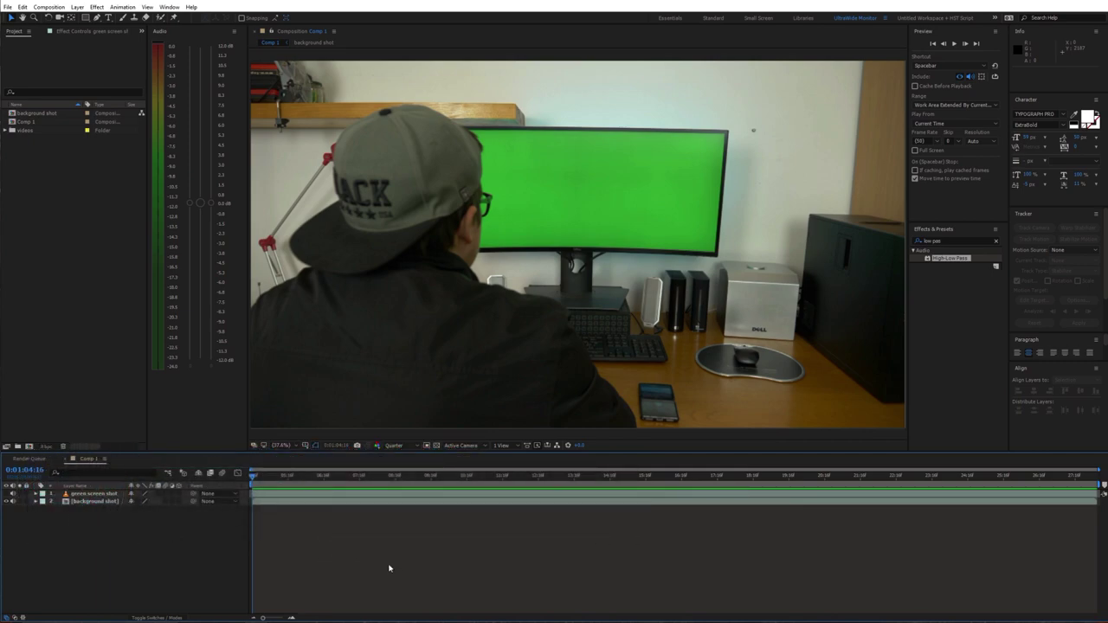
# Scrub the background shot, turn the green screen layer back on, and move later in the footage.
pyautogui.moveTo(266, 476); pyautogui.dragTo(5, 495)
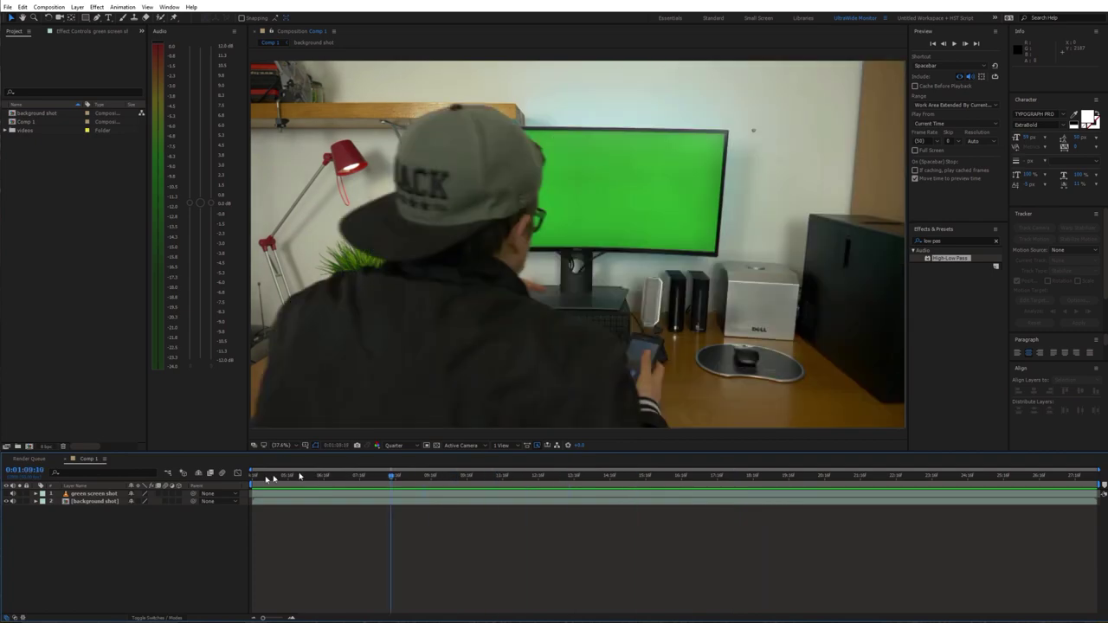
pyautogui.click(5, 494)
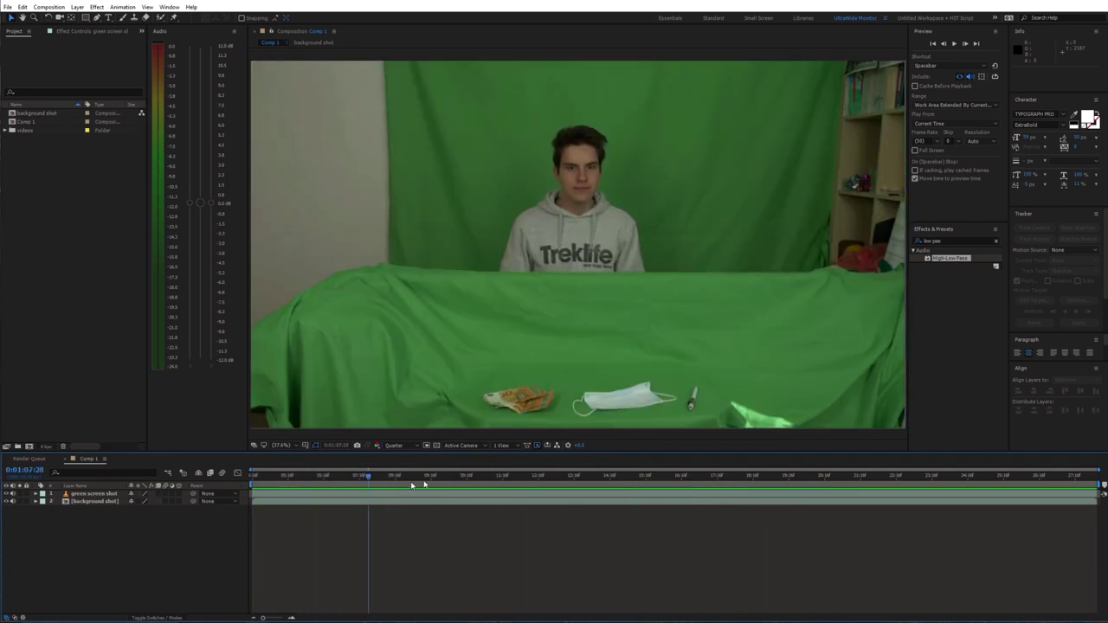
pyautogui.moveTo(596, 475)
pyautogui.mouseDown()
pyautogui.moveTo(758, 450)
pyautogui.moveTo(566, 467)
pyautogui.mouseUp()
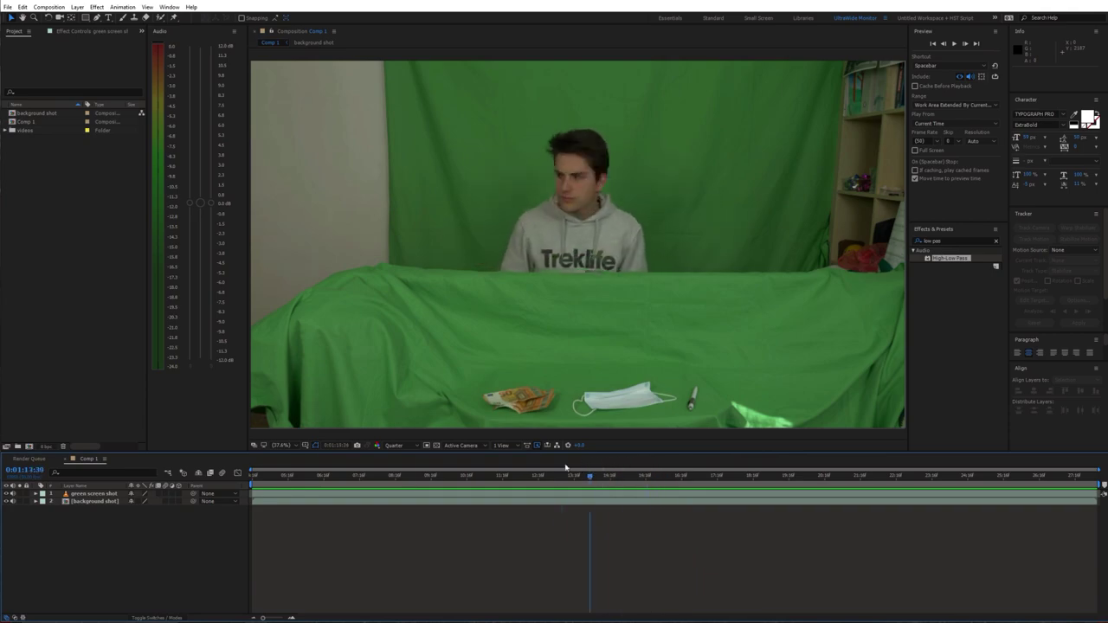
# Lower the green screen shot's opacity, then scale and raise it to sit inside the monitor.
pyautogui.click(481, 495)
pyautogui.press('t')
pyautogui.moveTo(134, 503); pyautogui.dragTo(488, 502)
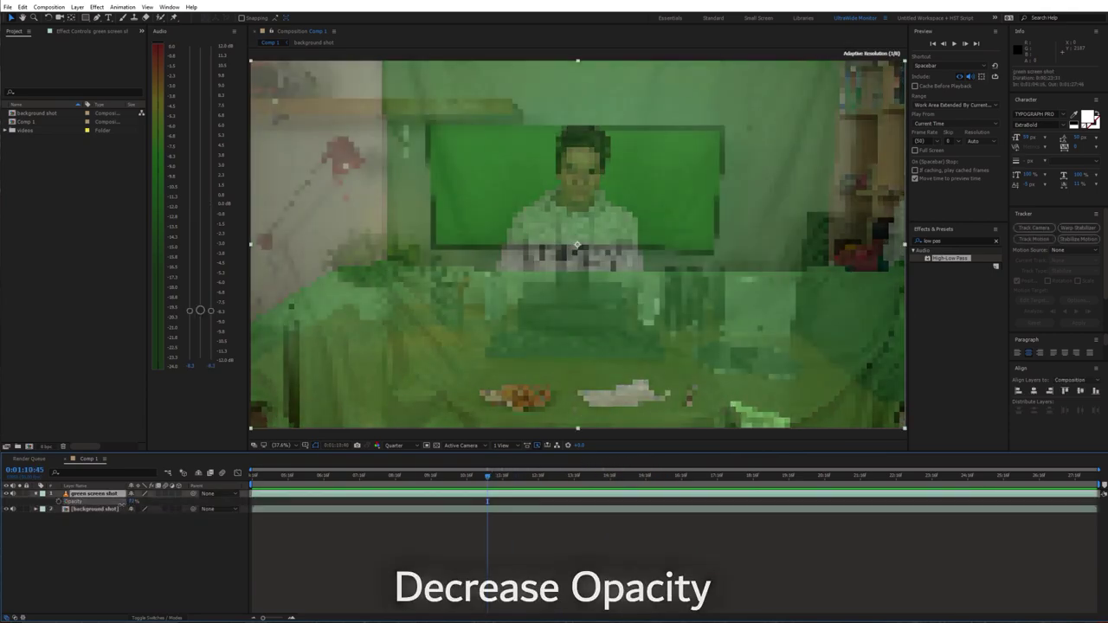
pyautogui.press('s')
pyautogui.moveTo(595, 328); pyautogui.dragTo(562, 330)
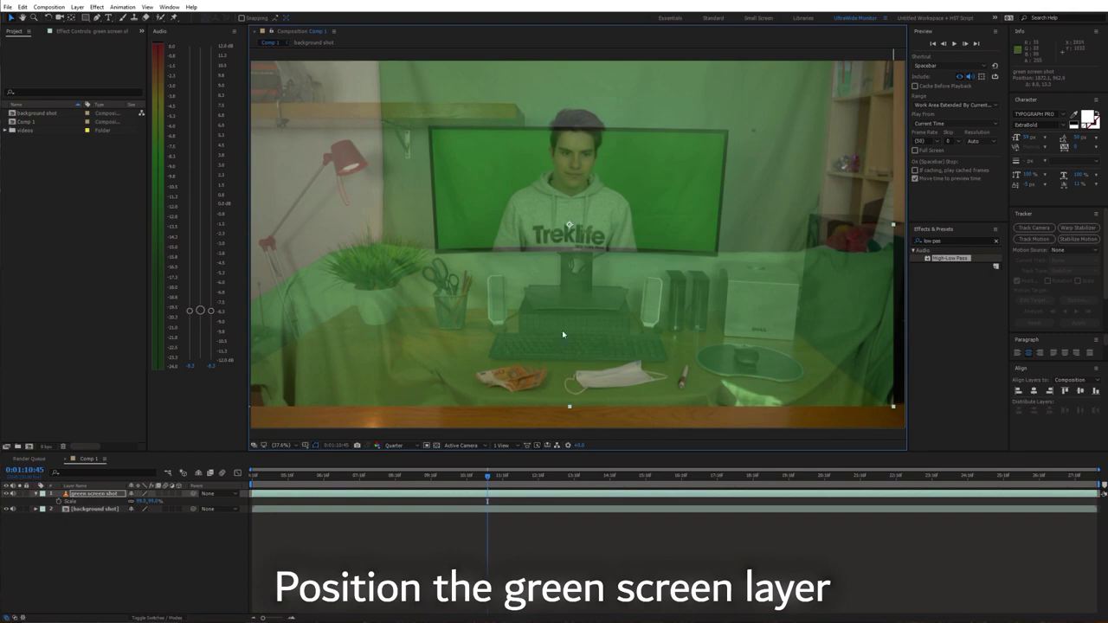
pyautogui.scroll(3, 554, 285)
pyautogui.scroll(-2, 551, 282)
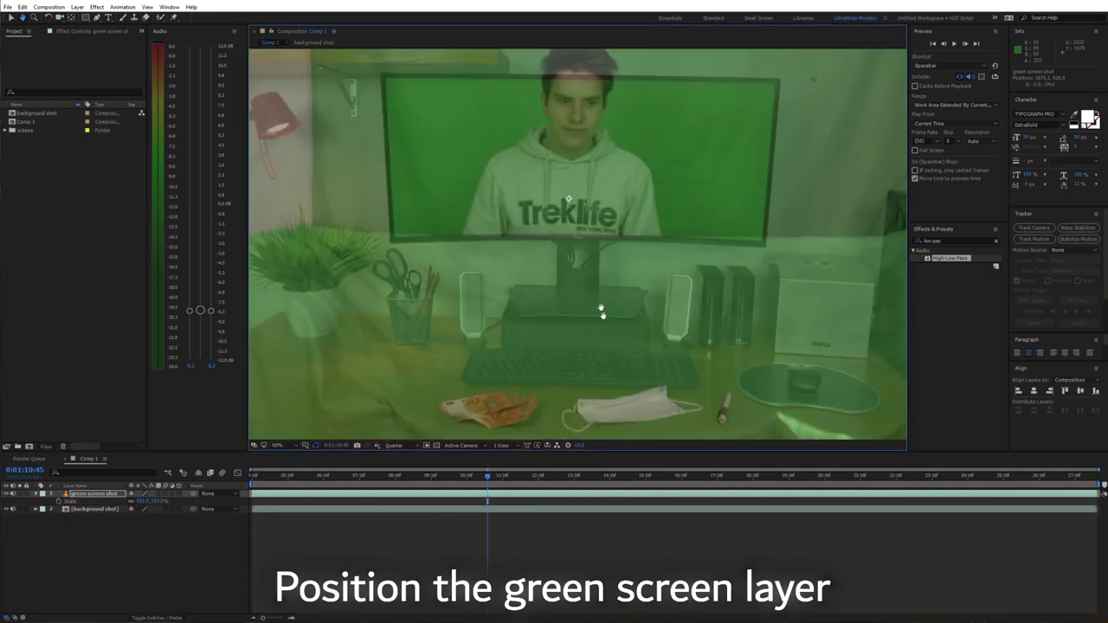
pyautogui.moveTo(602, 311); pyautogui.dragTo(609, 210)
# Apply Mesh Warp to the green screen shot and bend a vertex to match the monitor edge.
pyautogui.click(946, 241)
pyautogui.write('mesh')
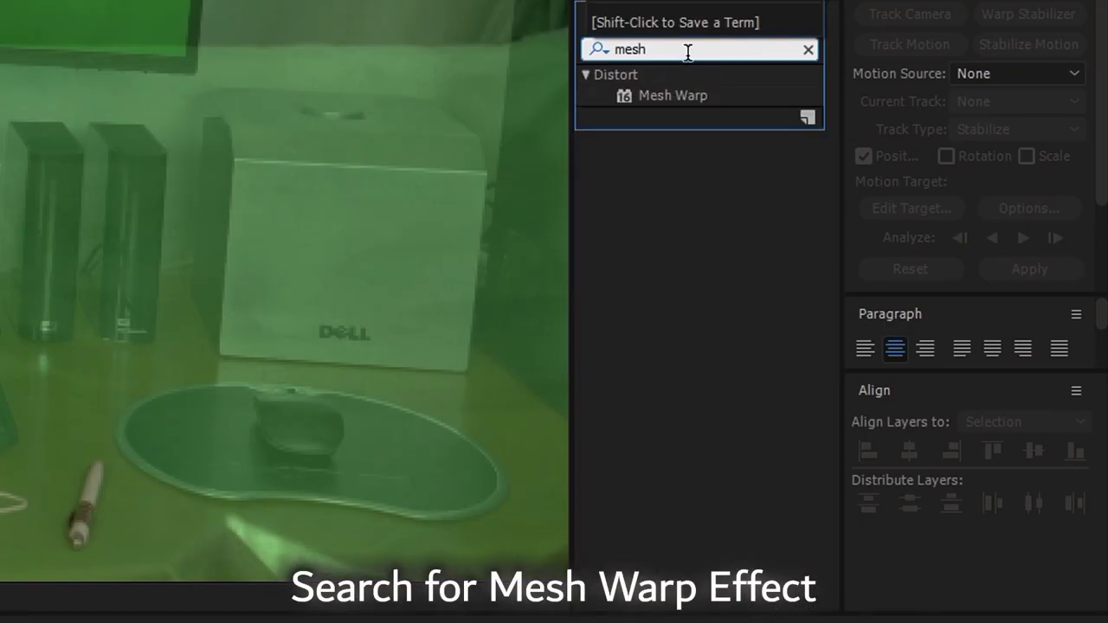
pyautogui.click(679, 96)
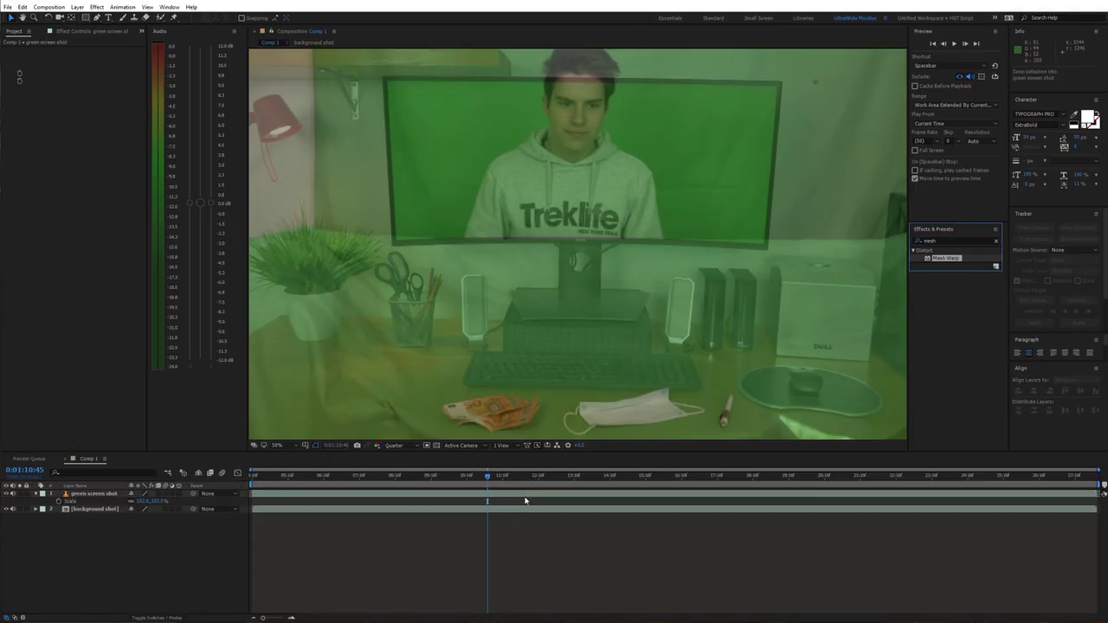
pyautogui.moveTo(760, 238); pyautogui.dragTo(763, 246)
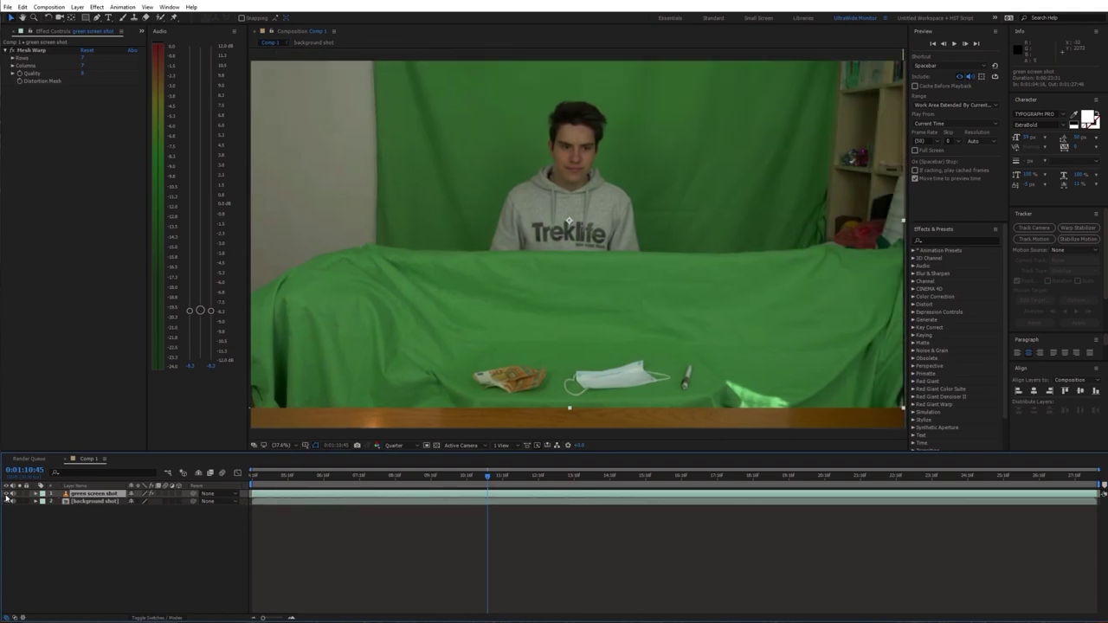
# Hide the green screen layer and key the background shot with Keylight, sampling the monitor's green.
pyautogui.click(6, 495)
pyautogui.click(940, 240)
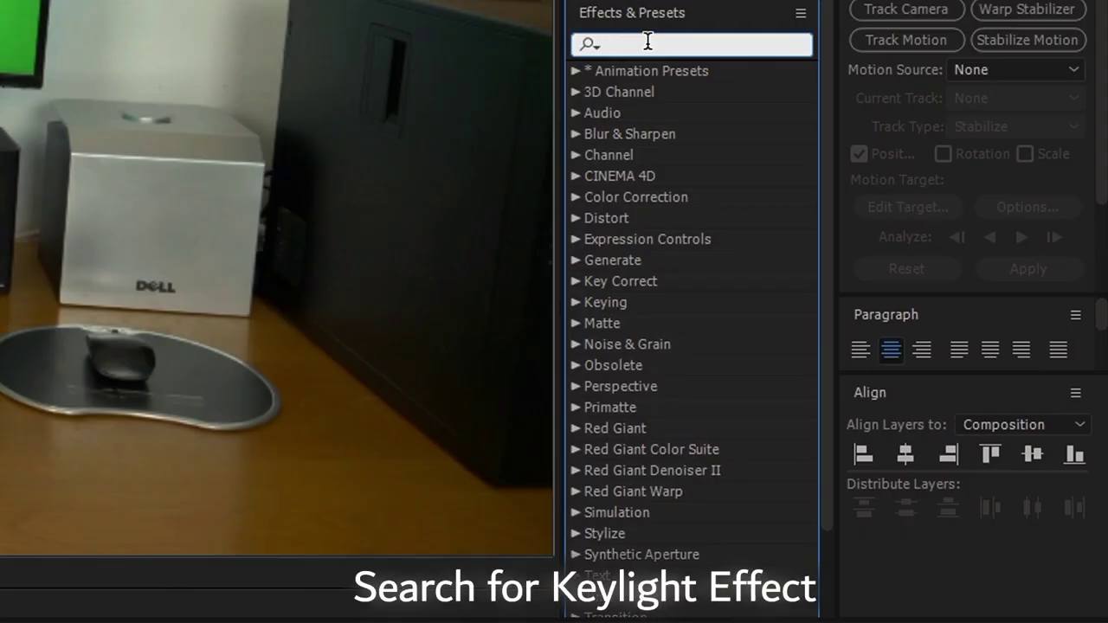
pyautogui.write('key')
pyautogui.moveTo(672, 323); pyautogui.dragTo(358, 433)
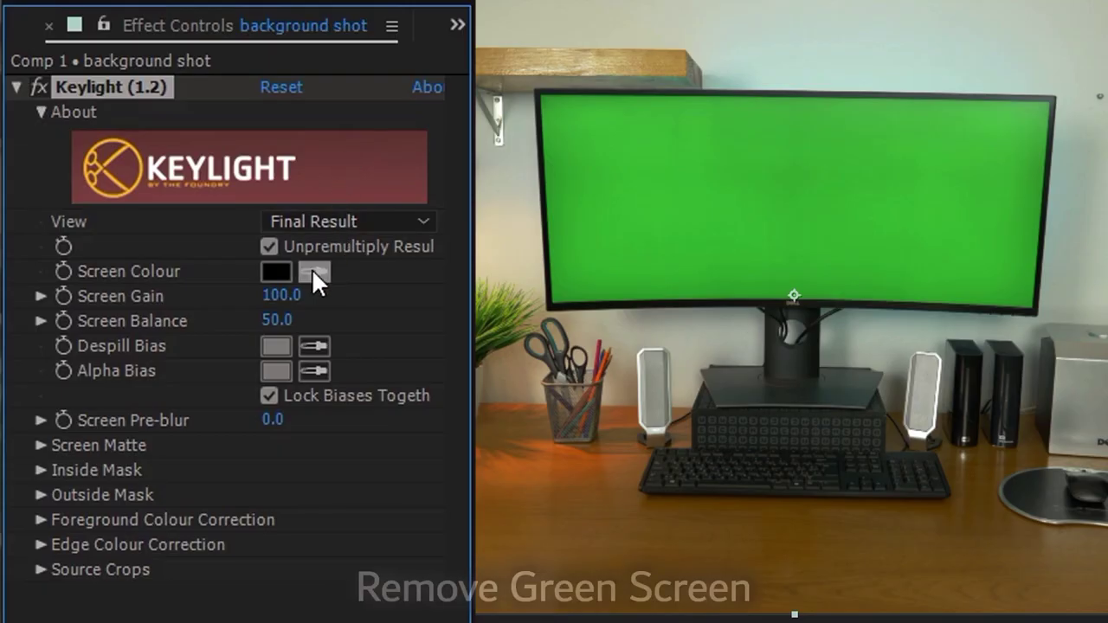
pyautogui.click(96, 107)
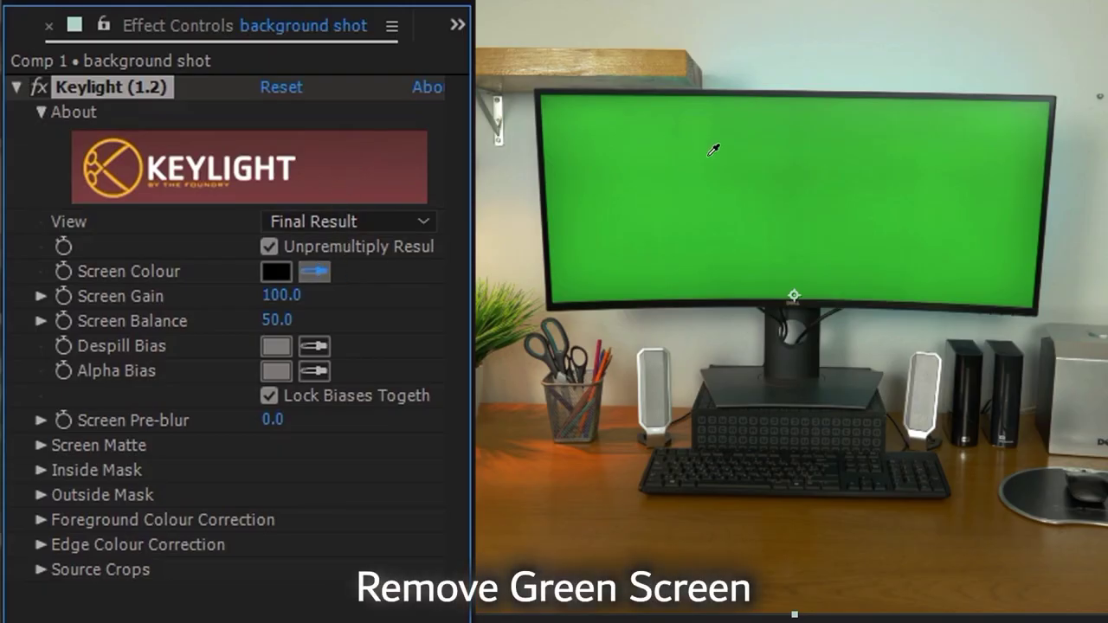
pyautogui.click(739, 123)
# Adjust the Screen Matte clip black level, preview the intermediate result, and add Advanced Spill Suppressor.
pyautogui.click(349, 221)
pyautogui.click(337, 383)
pyautogui.click(40, 445)
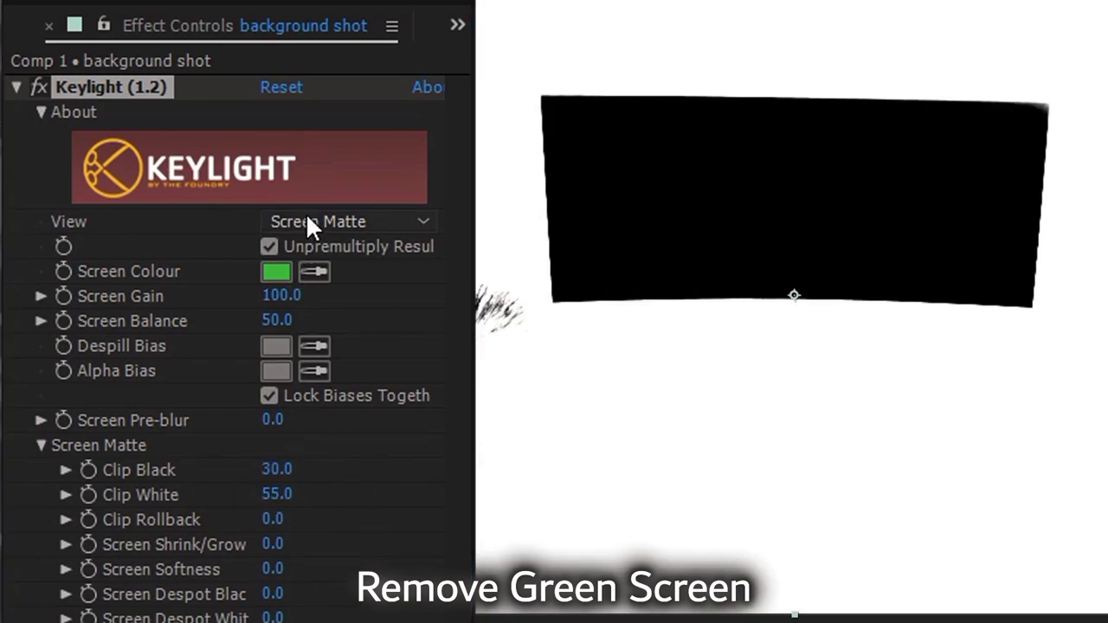
pyautogui.click(308, 218)
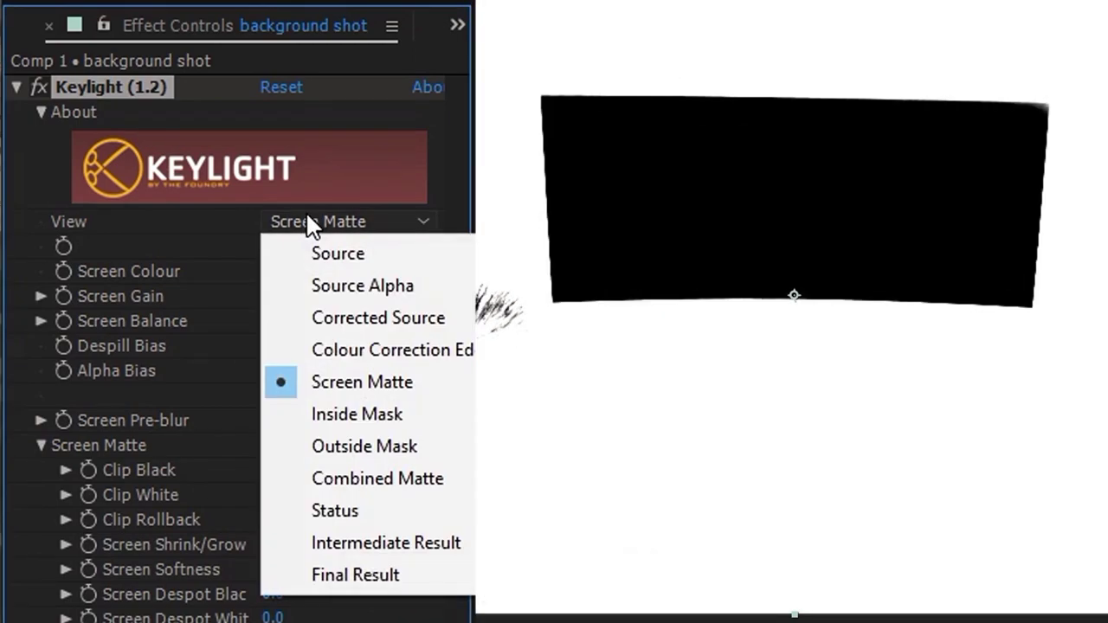
pyautogui.click(395, 543)
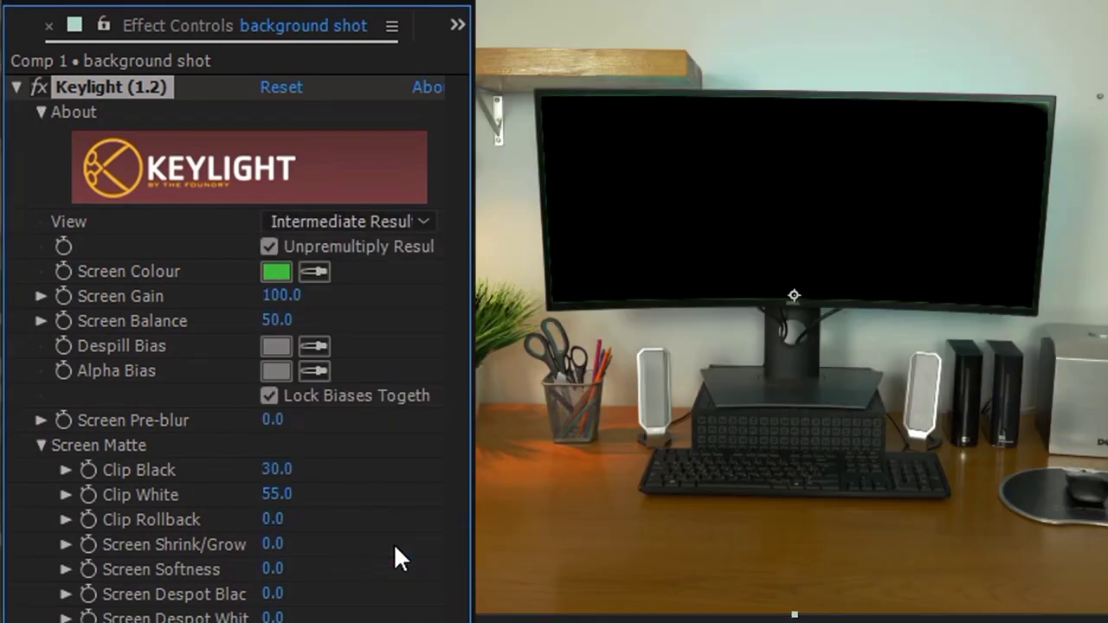
pyautogui.write('adva')
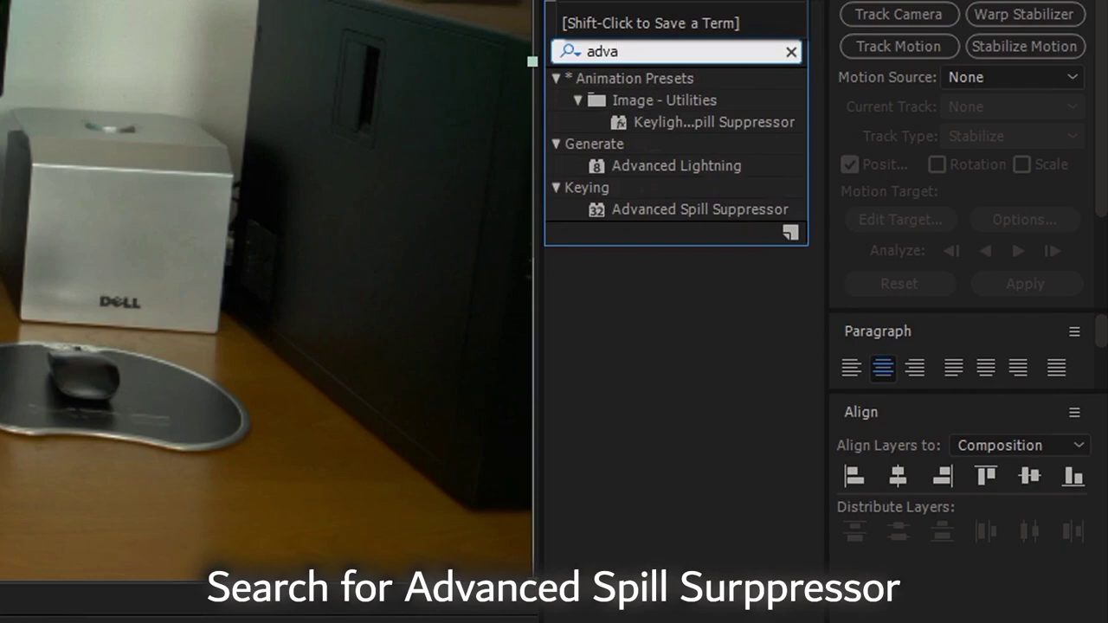
pyautogui.moveTo(690, 213); pyautogui.dragTo(78, 309)
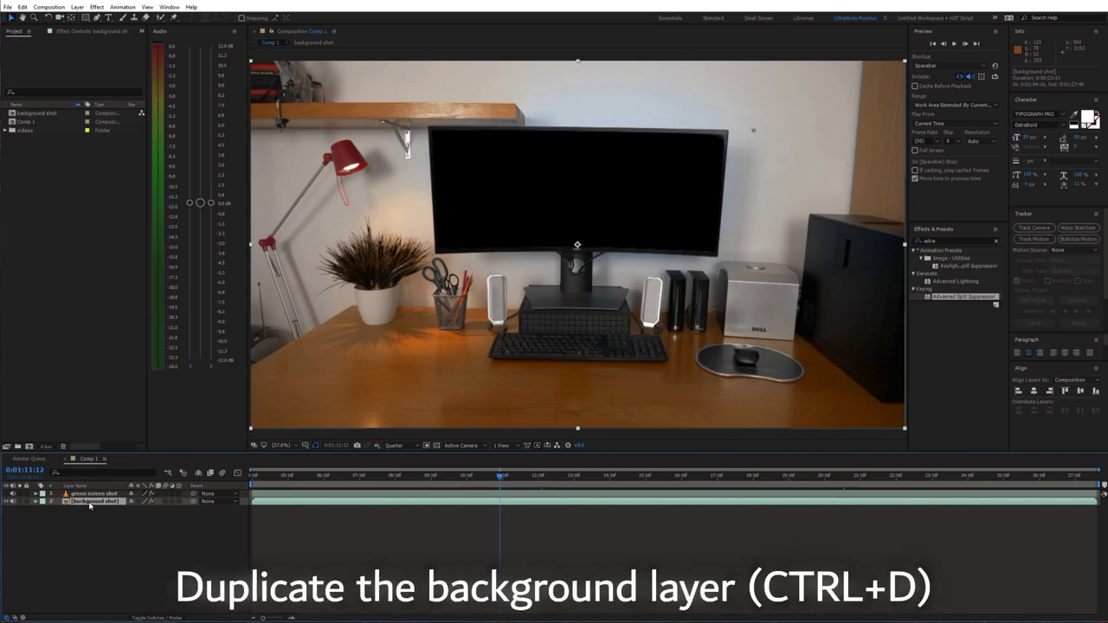
# Remove Keylight from the duplicate background layer and draw a rectangle mask around the monitor.
pyautogui.click(77, 29)
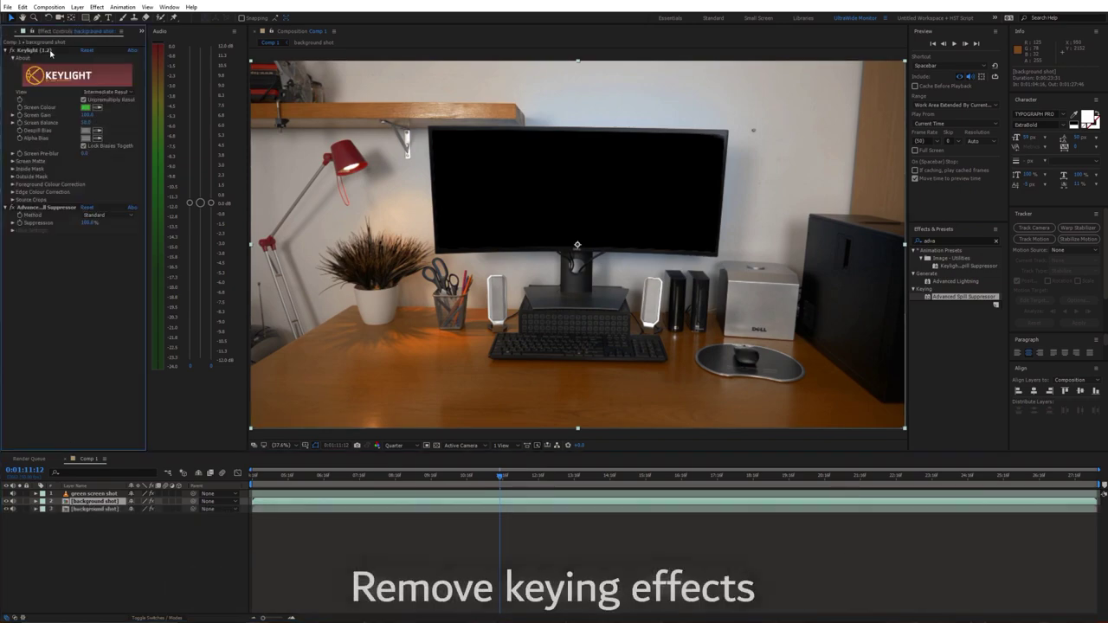
pyautogui.press('Delete')
pyautogui.press('Delete')
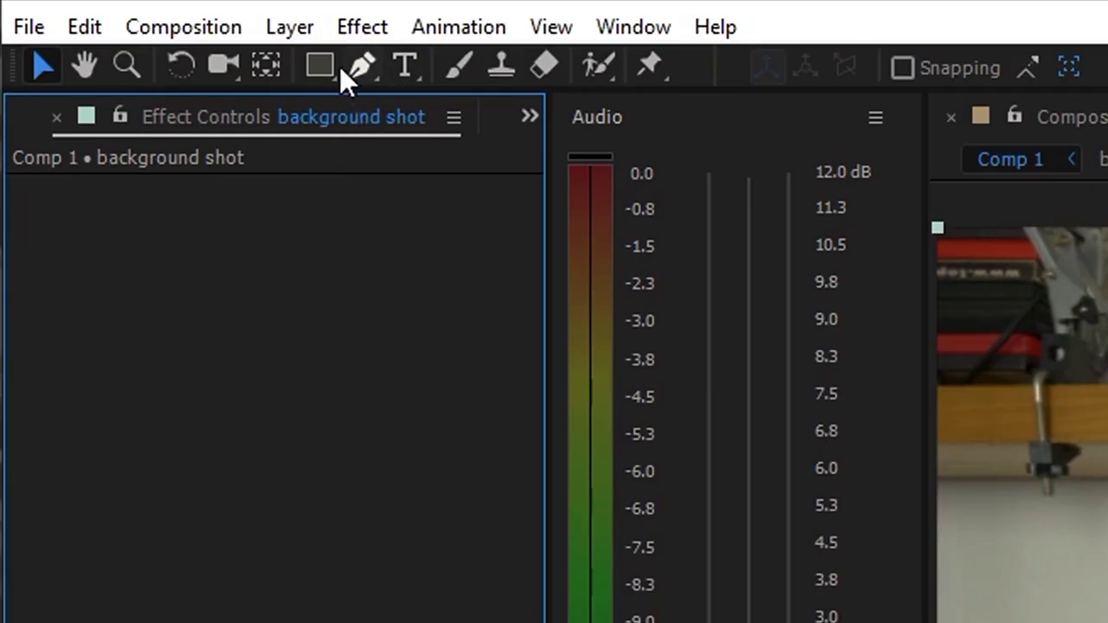
pyautogui.click(320, 66)
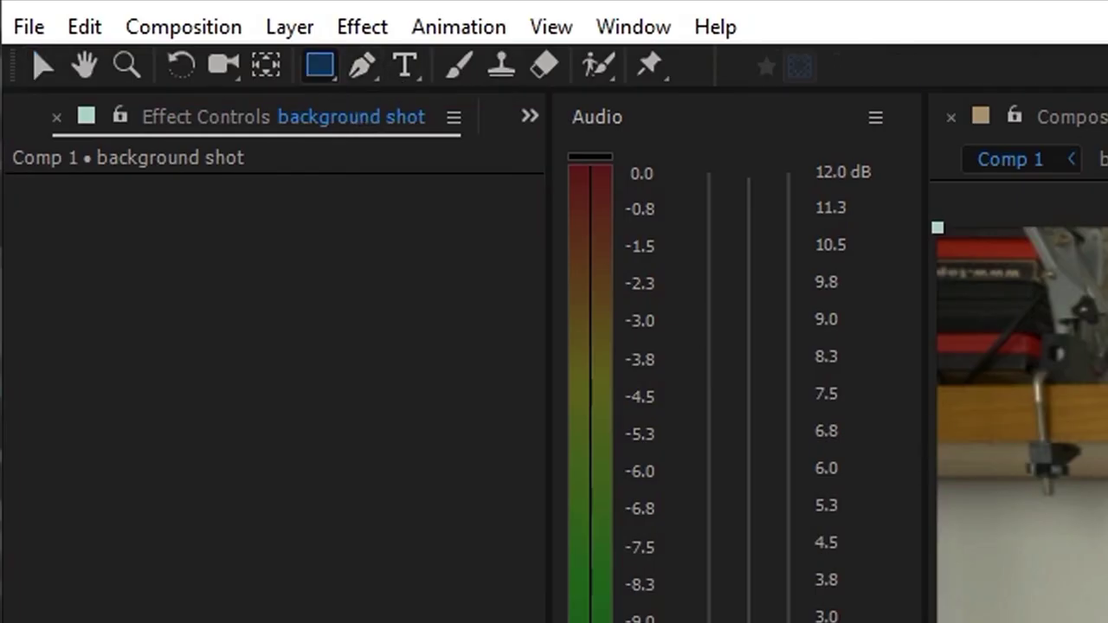
pyautogui.moveTo(422, 124); pyautogui.dragTo(742, 266)
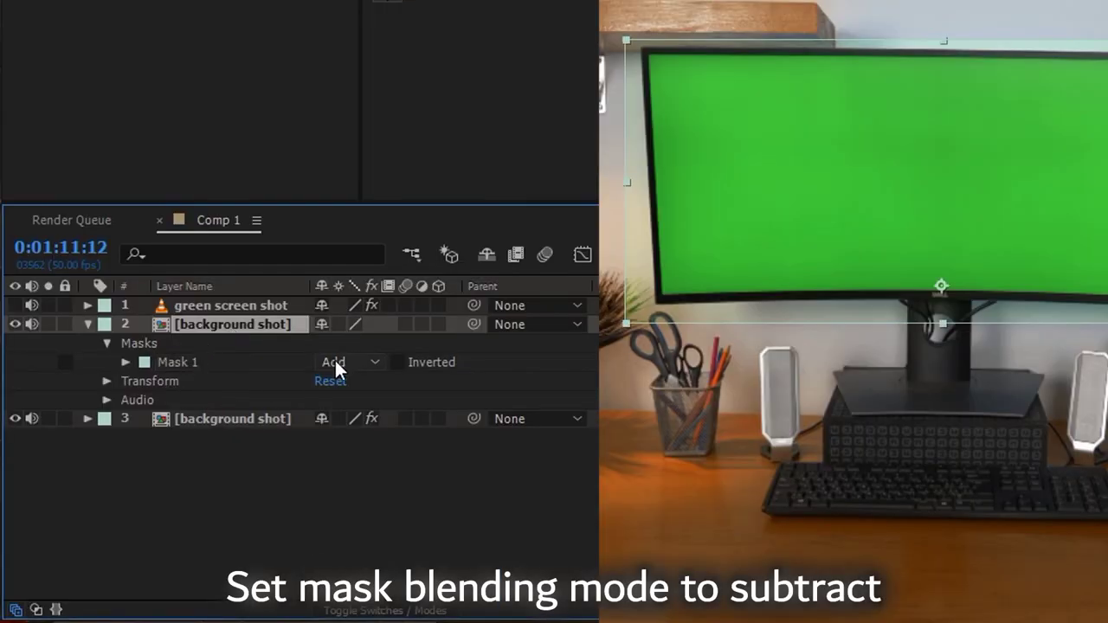
# Set the mask to Subtract, feather it to 144 pixels, and unsolo the layer.
pyautogui.click(138, 517)
pyautogui.click(377, 435)
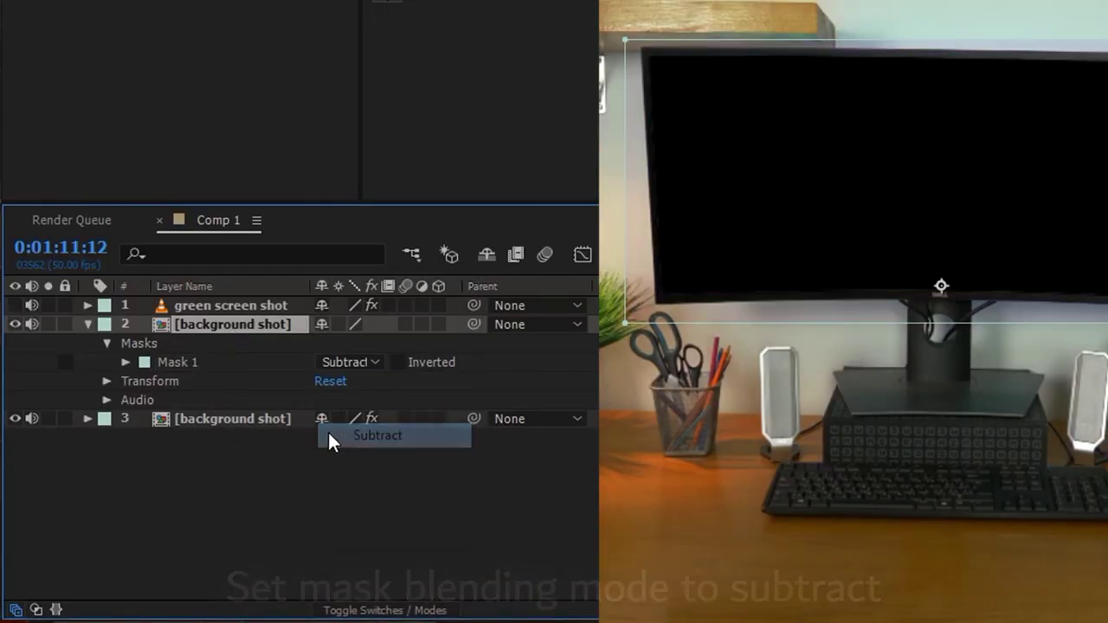
pyautogui.click(126, 361)
pyautogui.moveTo(347, 400); pyautogui.dragTo(458, 409)
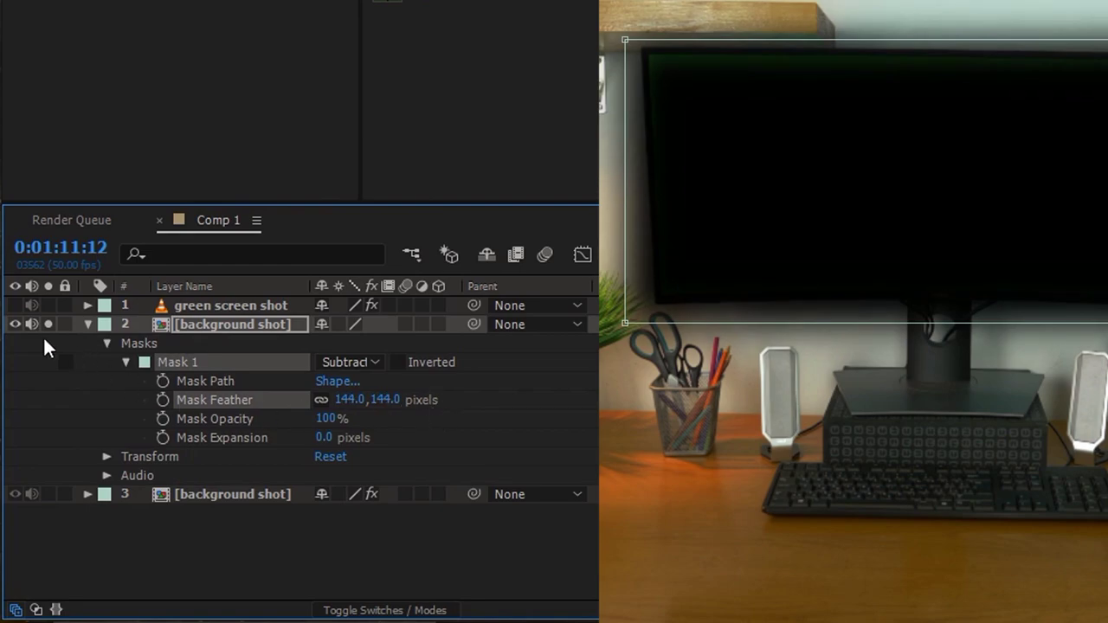
pyautogui.click(48, 325)
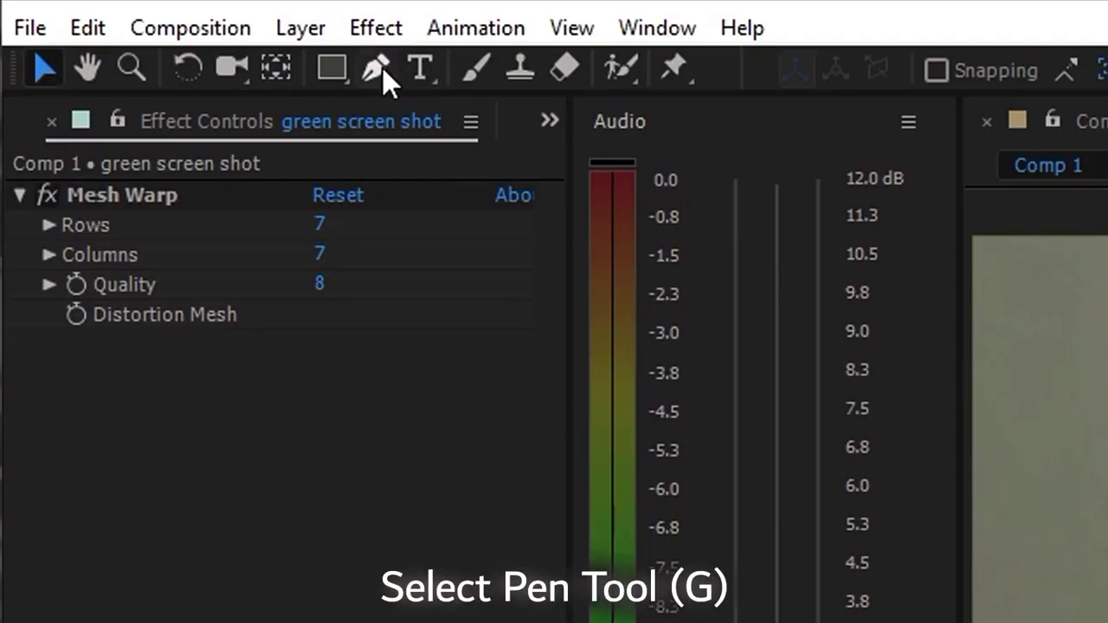
# Start a Pen-tool mask on the green screen shot, placing the first point at the screen corner.
pyautogui.click(382, 67)
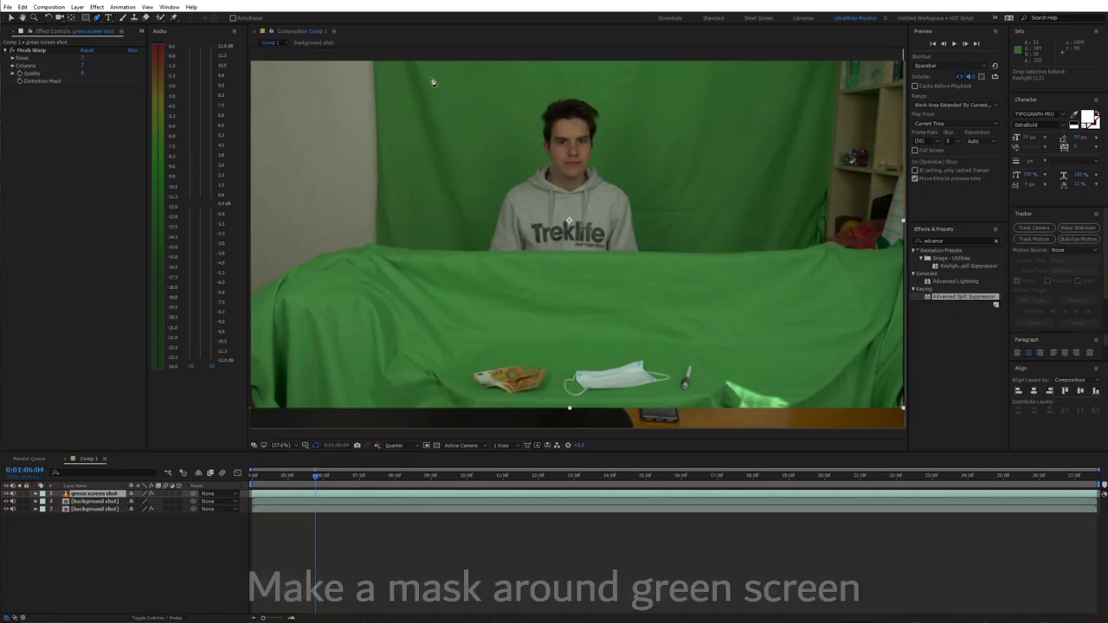
pyautogui.click(378, 61)
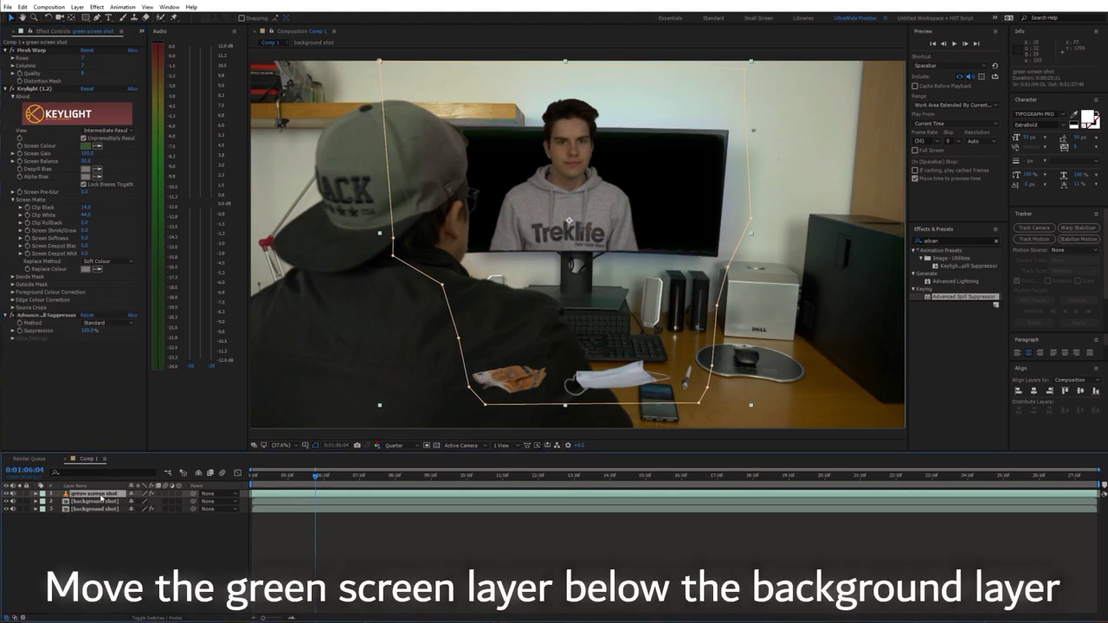
# Move the green screen shot below both backgrounds, preview, then duplicate it to the top.
pyautogui.moveTo(100, 535); pyautogui.dragTo(101, 543)
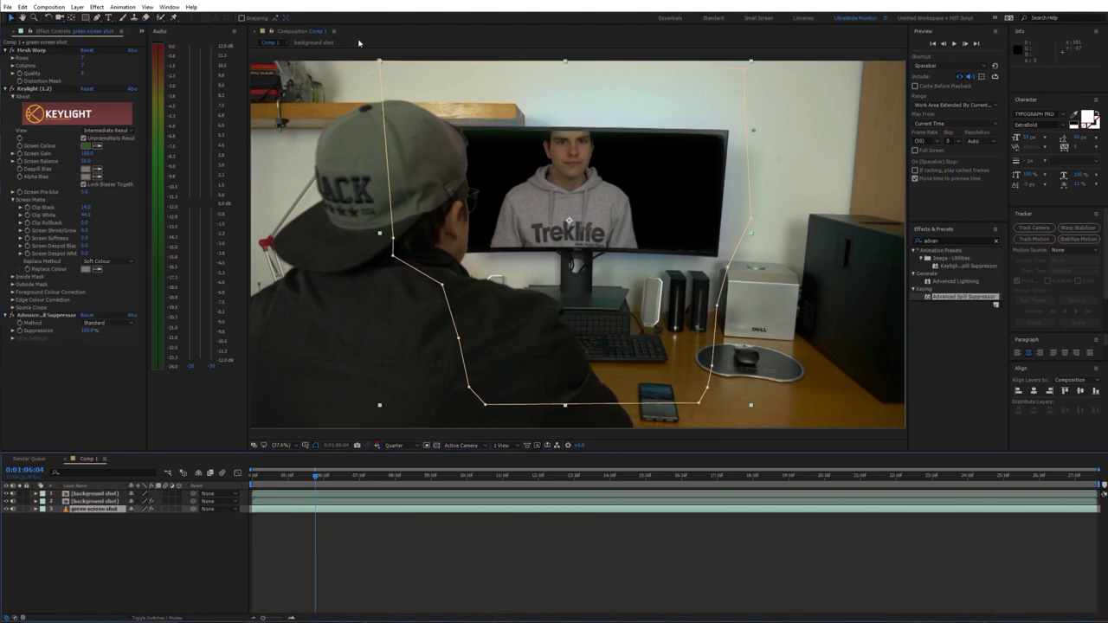
pyautogui.press('space')
pyautogui.click(675, 475)
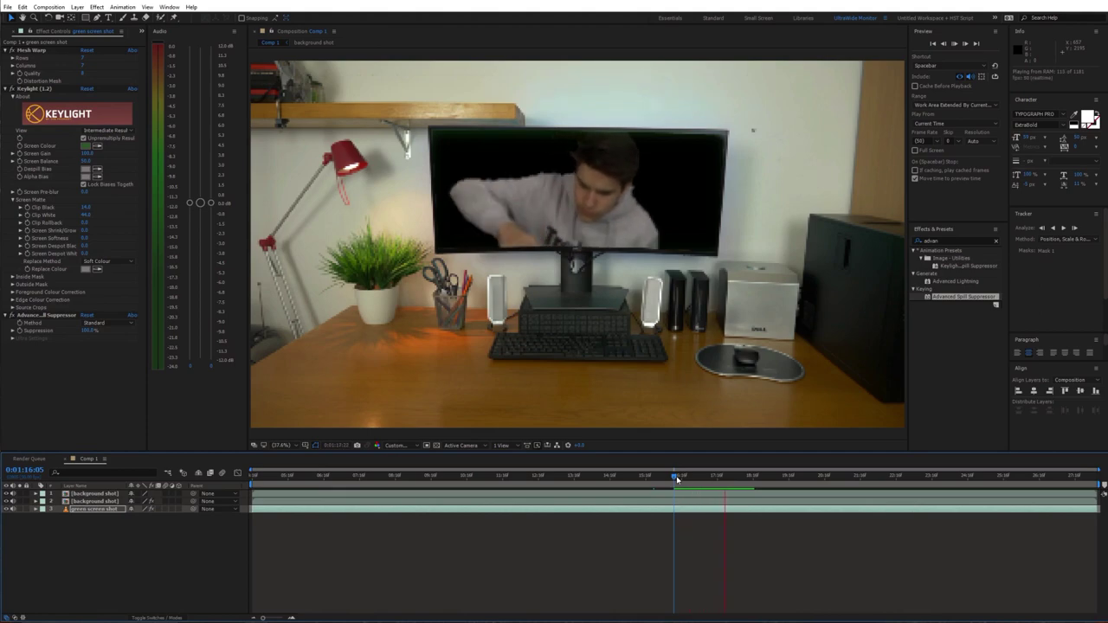
pyautogui.click(110, 512)
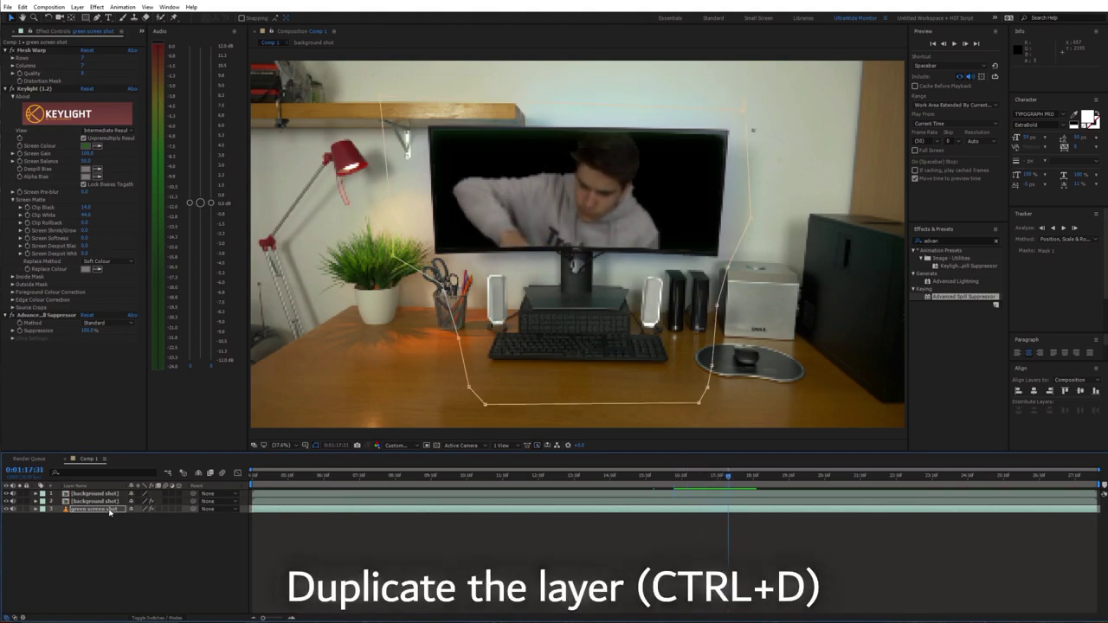
pyautogui.hotkey('ctrl', 'd')
pyautogui.moveTo(102, 509); pyautogui.dragTo(100, 493)
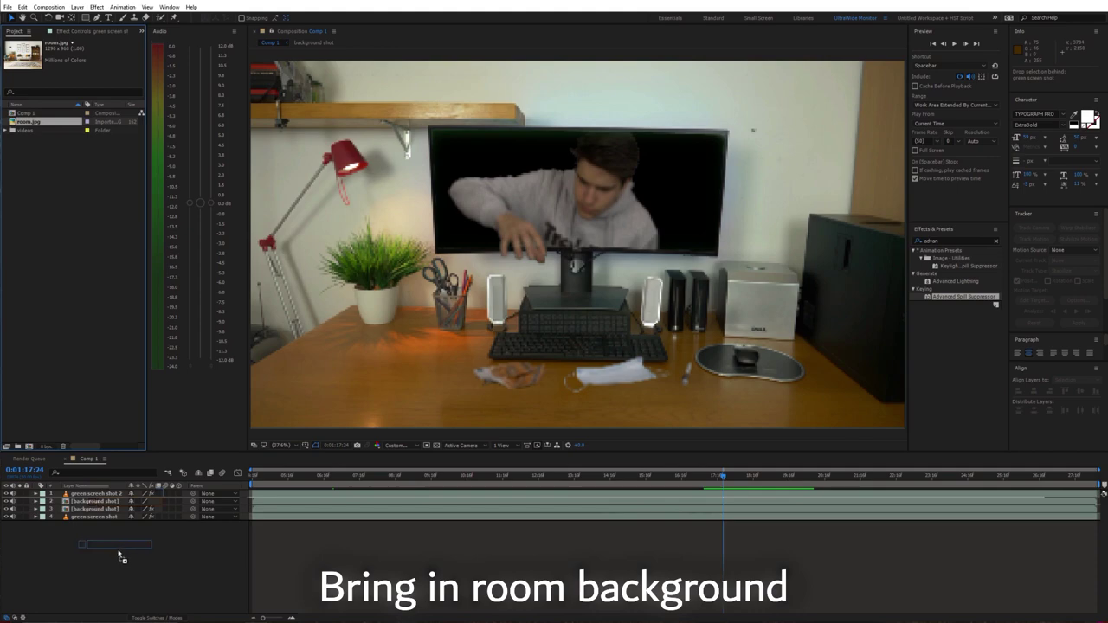
# Add room.jpg as the bottom layer and scale it up to fill the monitor.
pyautogui.moveTo(120, 557); pyautogui.dragTo(110, 556)
pyautogui.press('s')
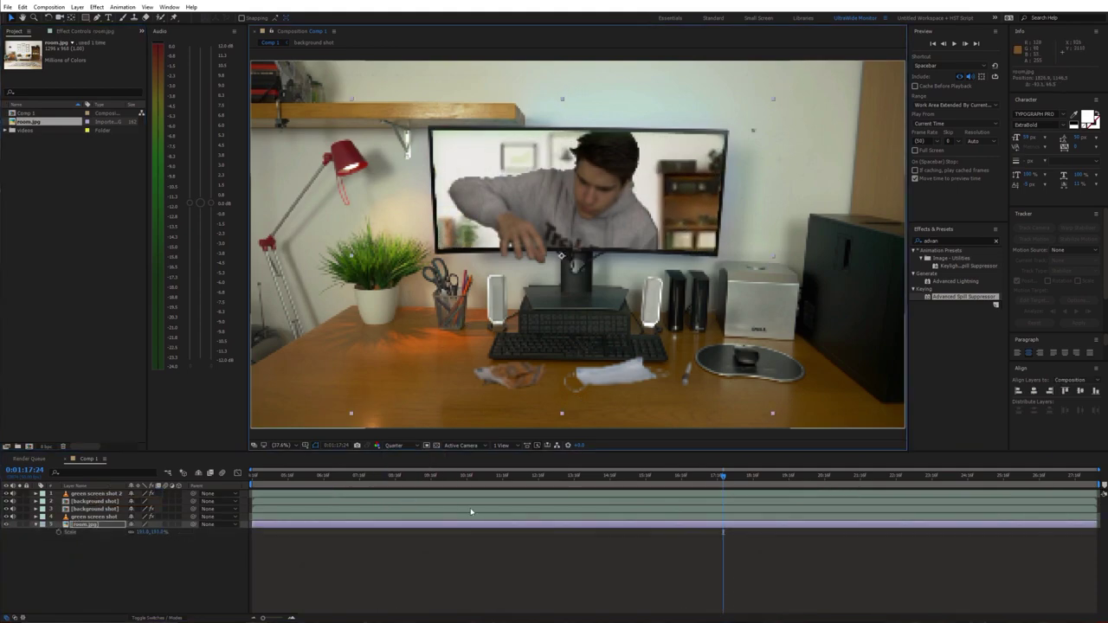
pyautogui.press('alt+KP_Add')
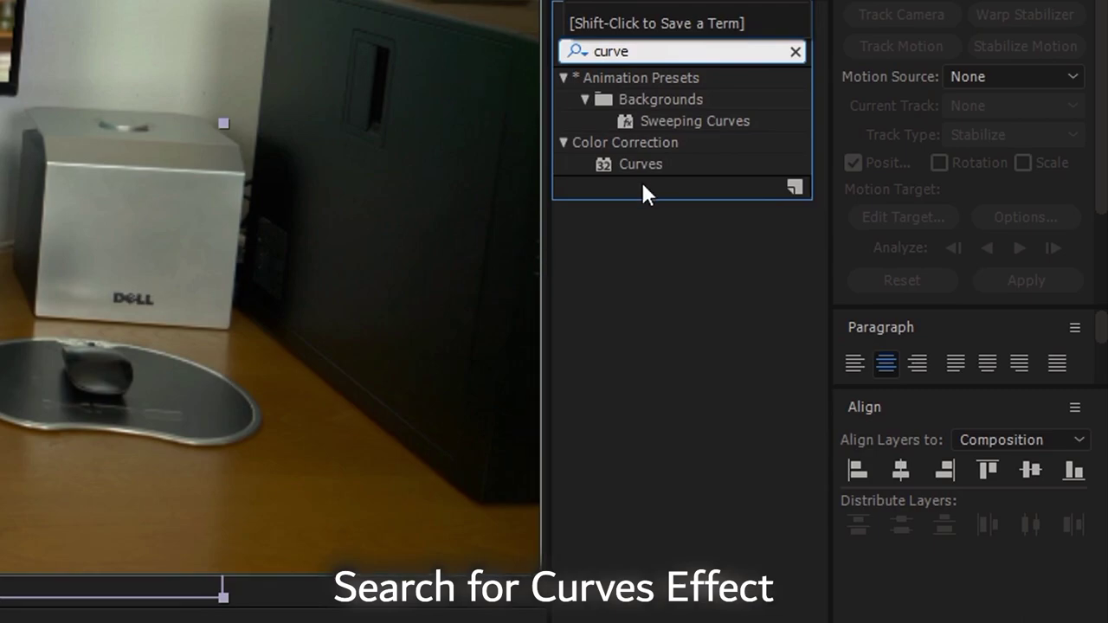
pyautogui.write('curve')
# Brighten the green screen shot with a Curves adjustment, then preview the composite.
pyautogui.moveTo(641, 164); pyautogui.dragTo(368, 307)
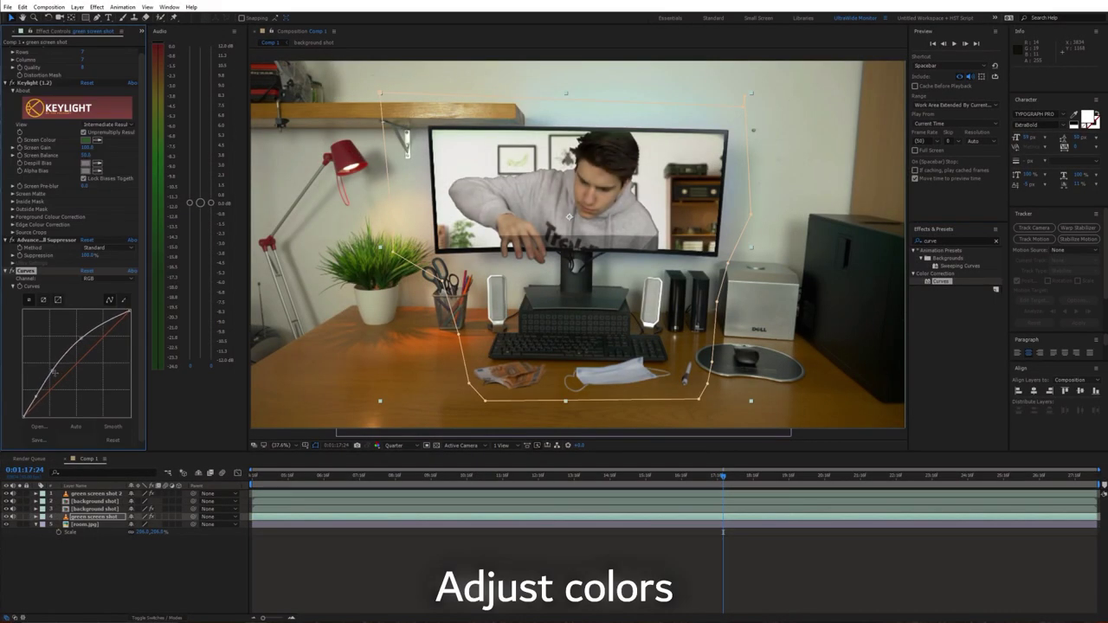
pyautogui.moveTo(54, 373); pyautogui.dragTo(86, 345)
pyautogui.click(97, 495)
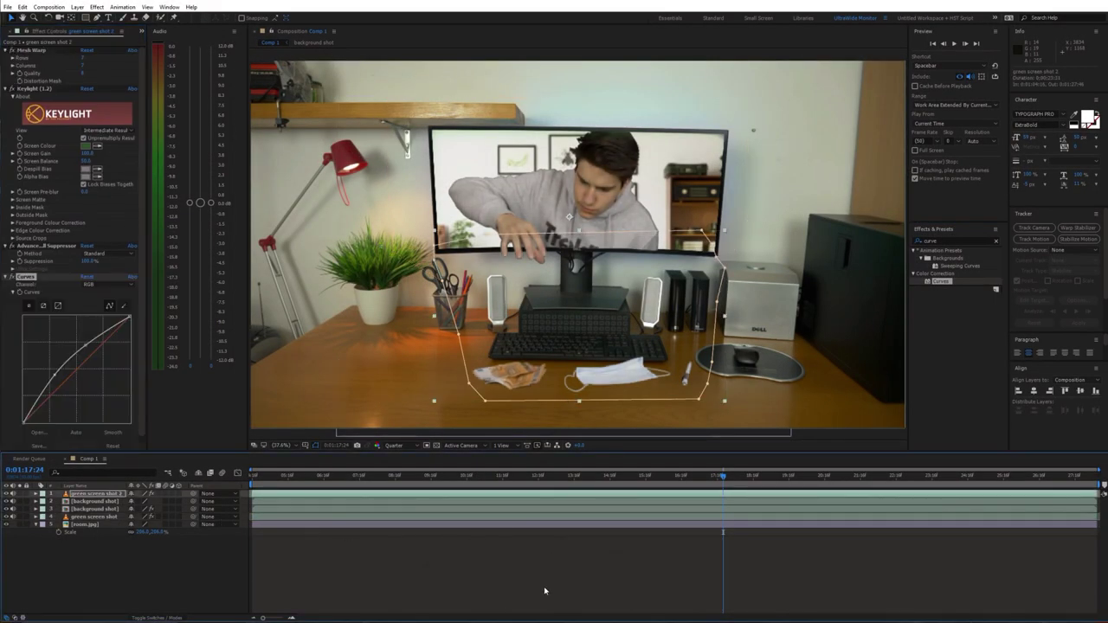
pyautogui.click(621, 592)
pyautogui.press('space')
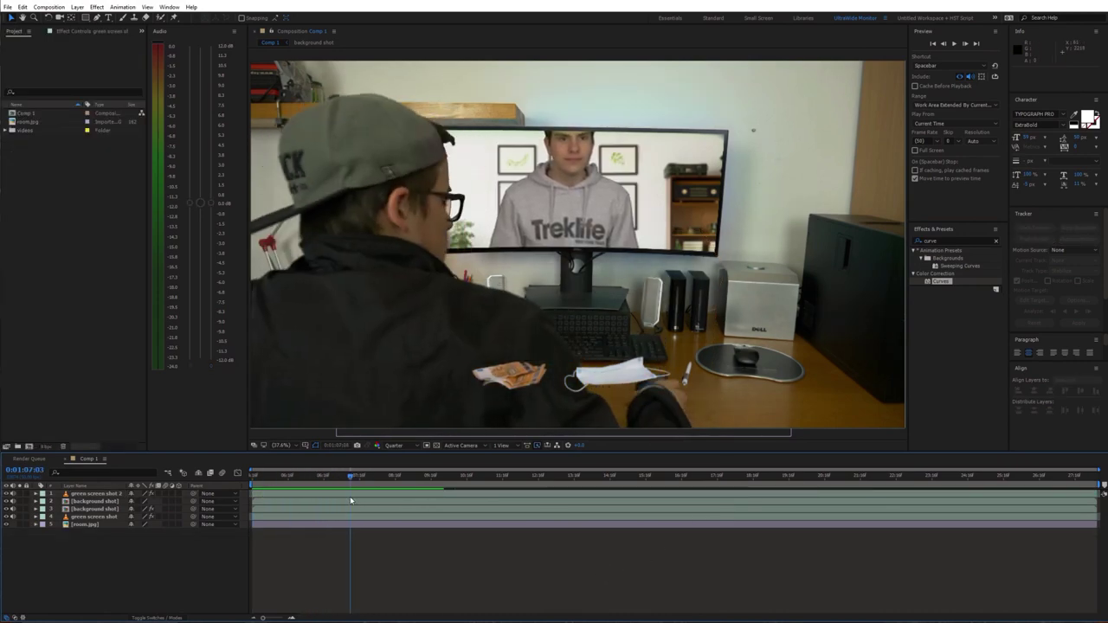
# Duplicate the background shot, move the copy to the top, and rename it roto.
pyautogui.click(93, 510)
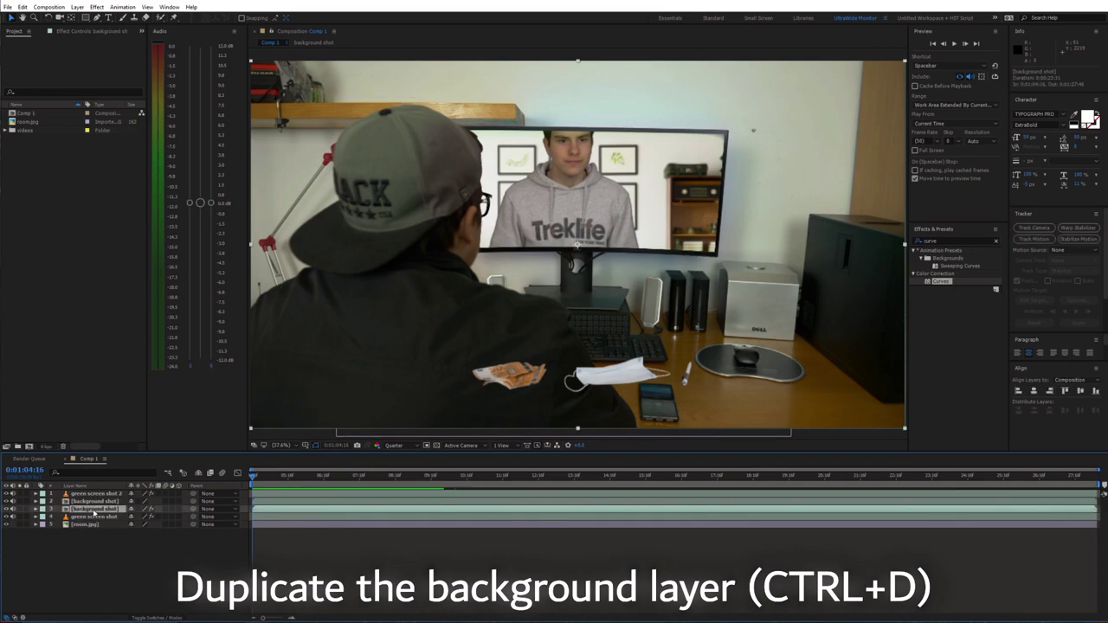
pyautogui.hotkey('ctrl', 'd')
pyautogui.moveTo(93, 509); pyautogui.dragTo(96, 493)
pyautogui.rightClick(95, 493)
pyautogui.click(131, 487)
pyautogui.write('ro')
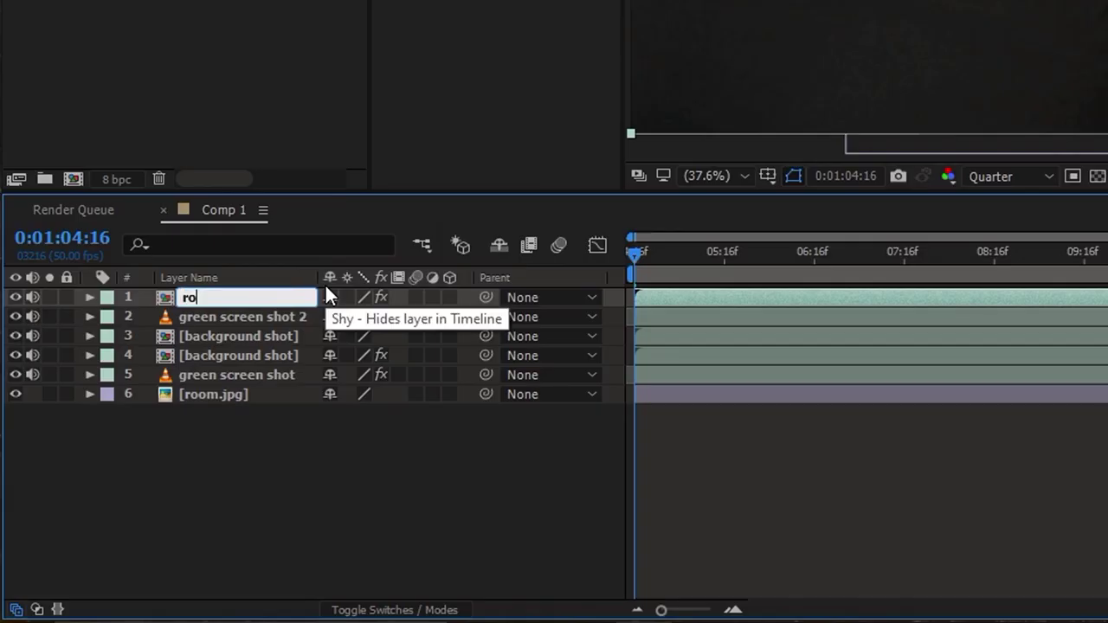
pyautogui.write('to')
pyautogui.press('Return')
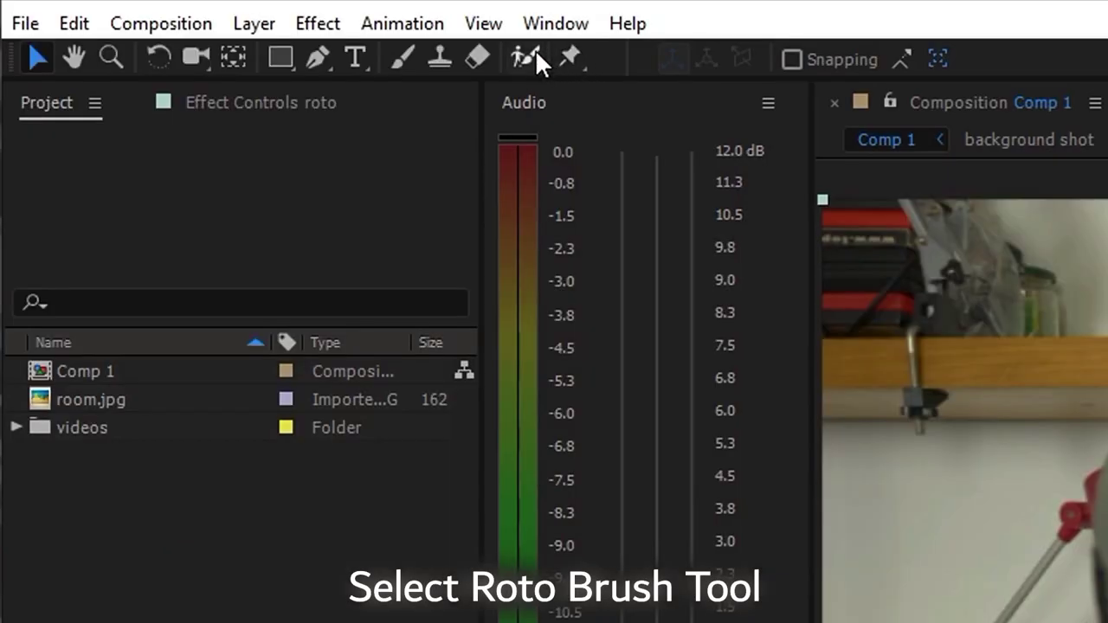
# Roto Brush the person's arm and phone as foreground on the roto layer, then close the Layer panel.
pyautogui.click(528, 55)
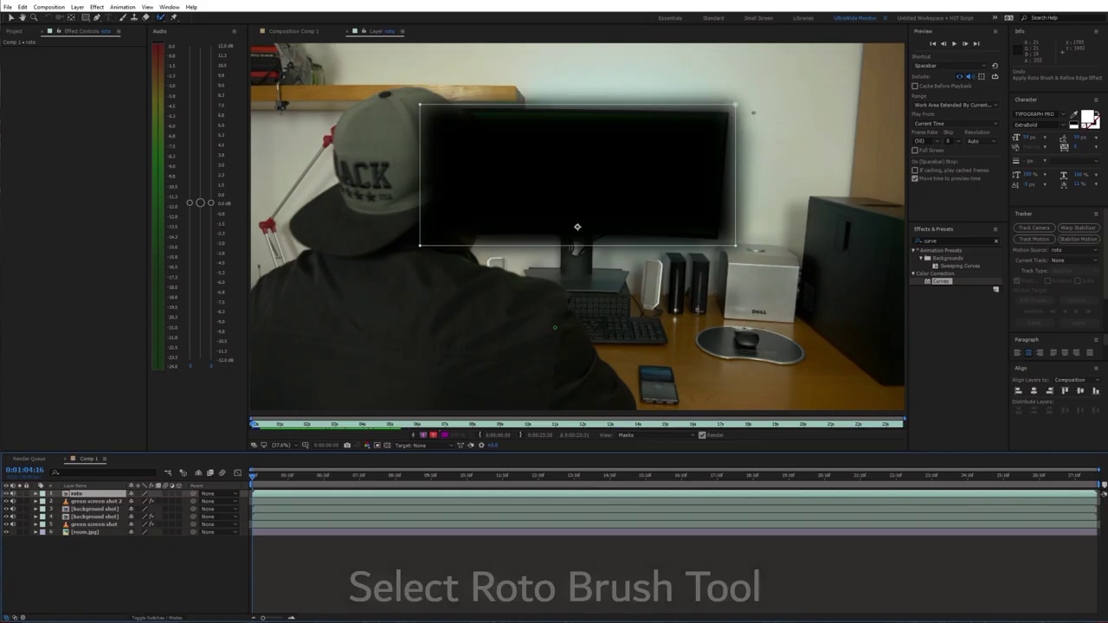
pyautogui.moveTo(554, 303); pyautogui.dragTo(610, 397)
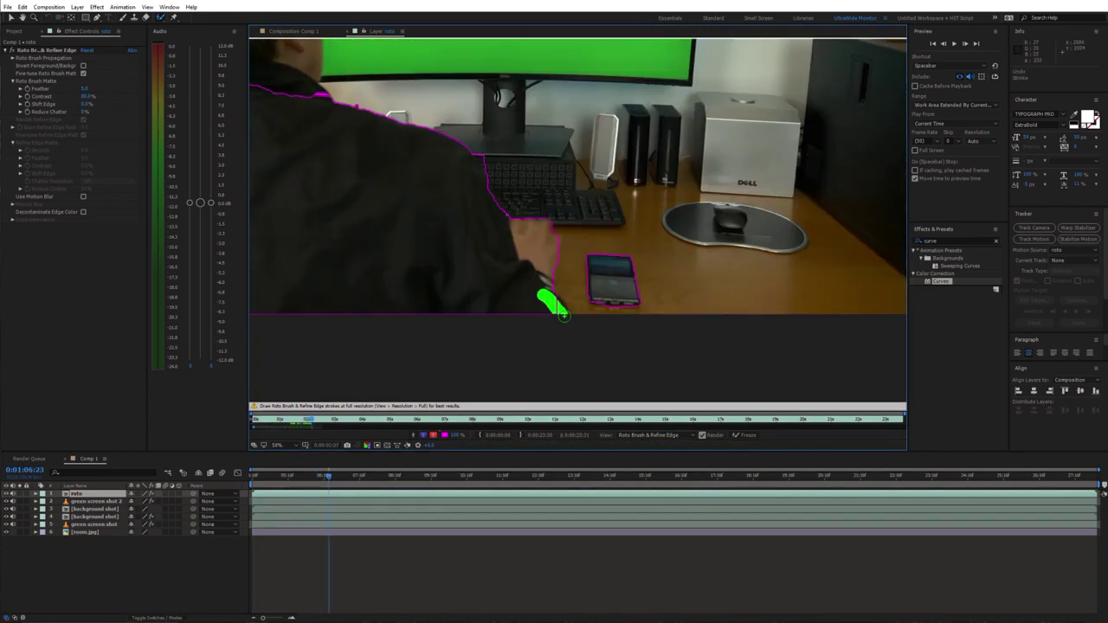
pyautogui.moveTo(530, 272); pyautogui.dragTo(606, 254)
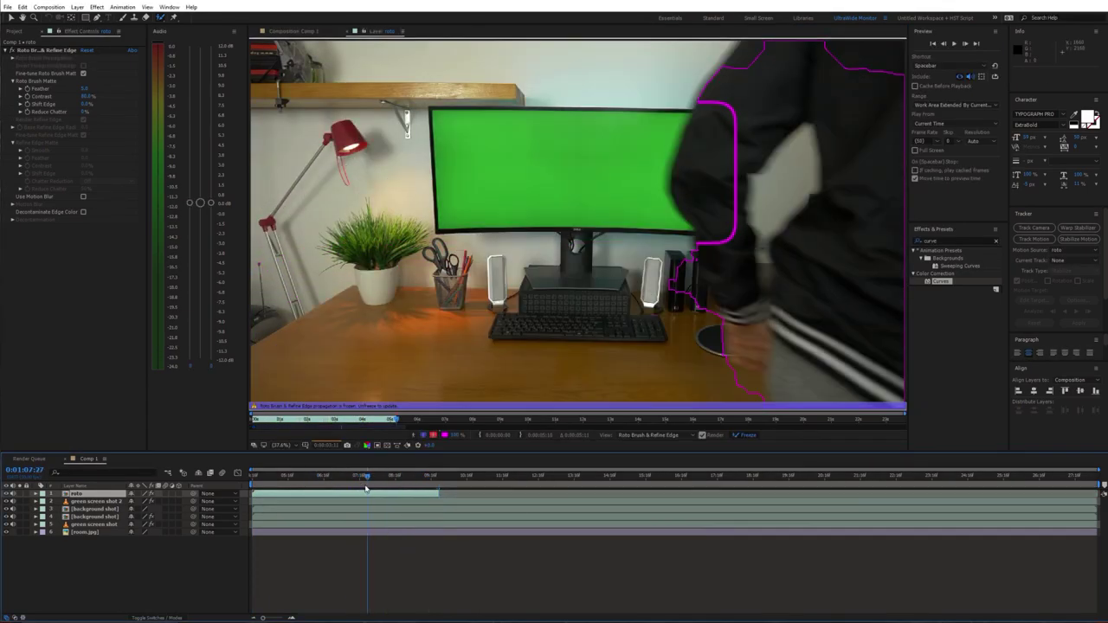
pyautogui.click(352, 33)
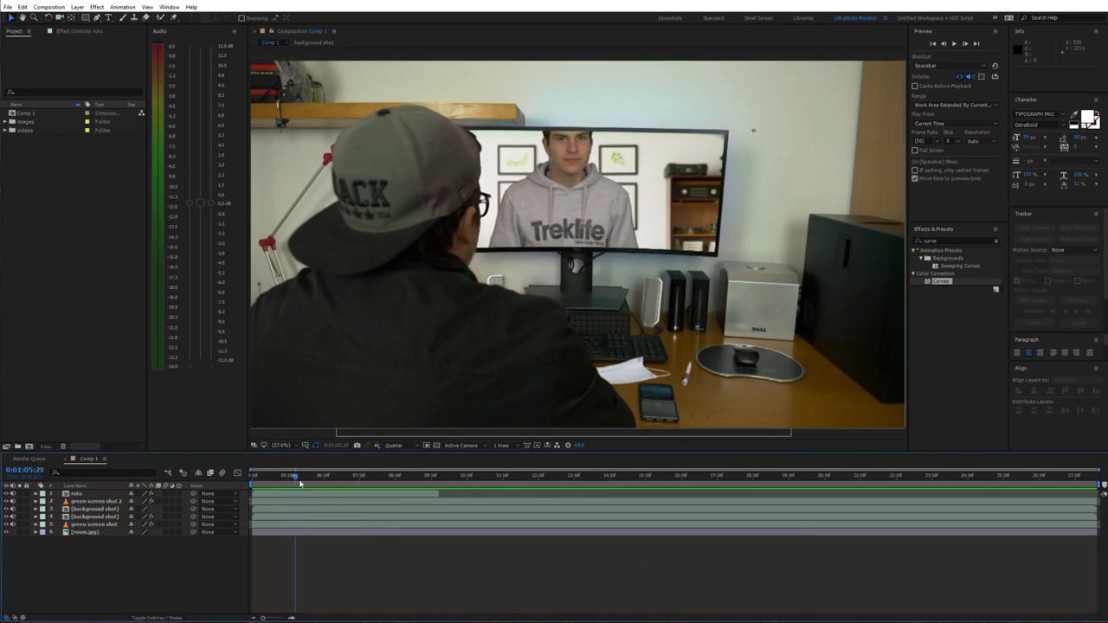
# Place buttons.png under green screen shot 2, nudge it onto the monitor, and select all layers.
pyautogui.moveTo(381, 477); pyautogui.dragTo(907, 477)
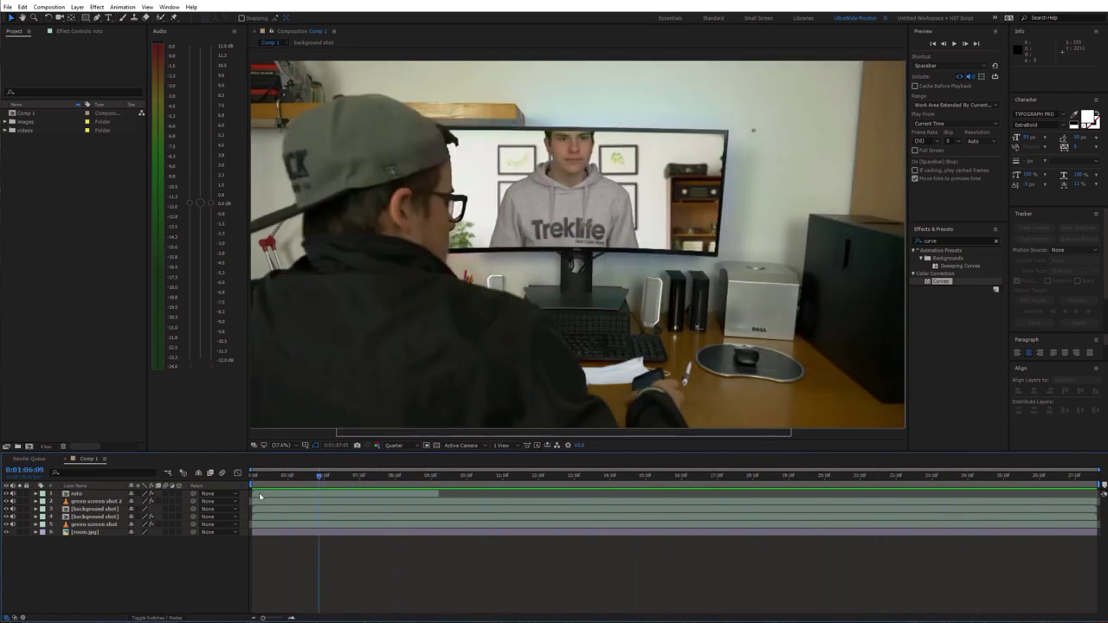
pyautogui.moveTo(88, 495); pyautogui.dragTo(89, 525)
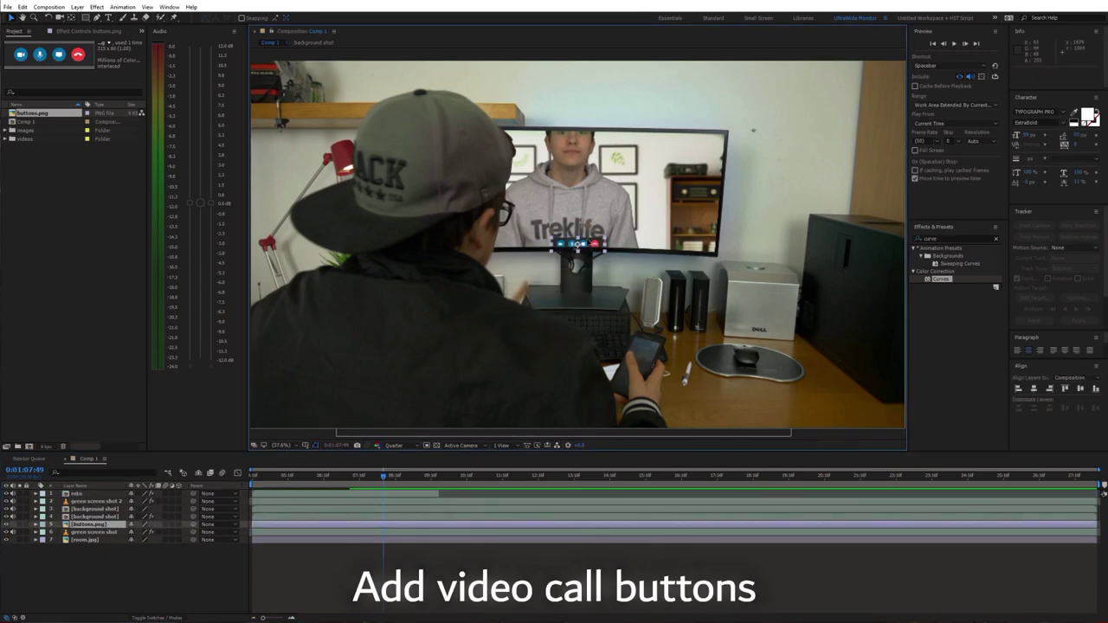
pyautogui.scroll(3, 595, 232)
pyautogui.moveTo(613, 248); pyautogui.dragTo(613, 232)
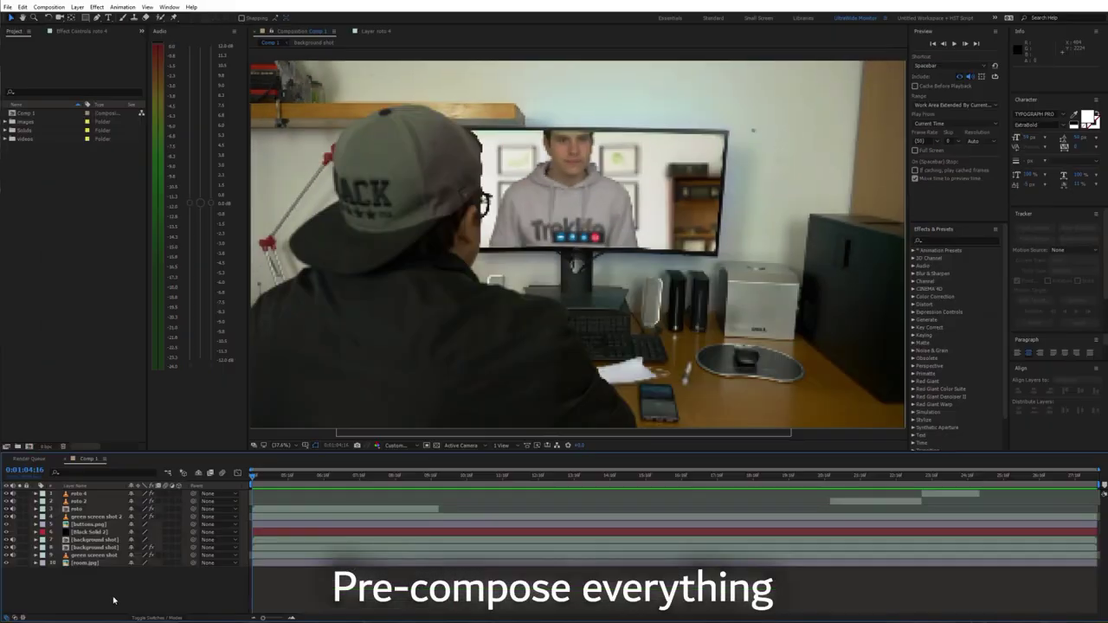
pyautogui.moveTo(111, 598); pyautogui.dragTo(99, 521)
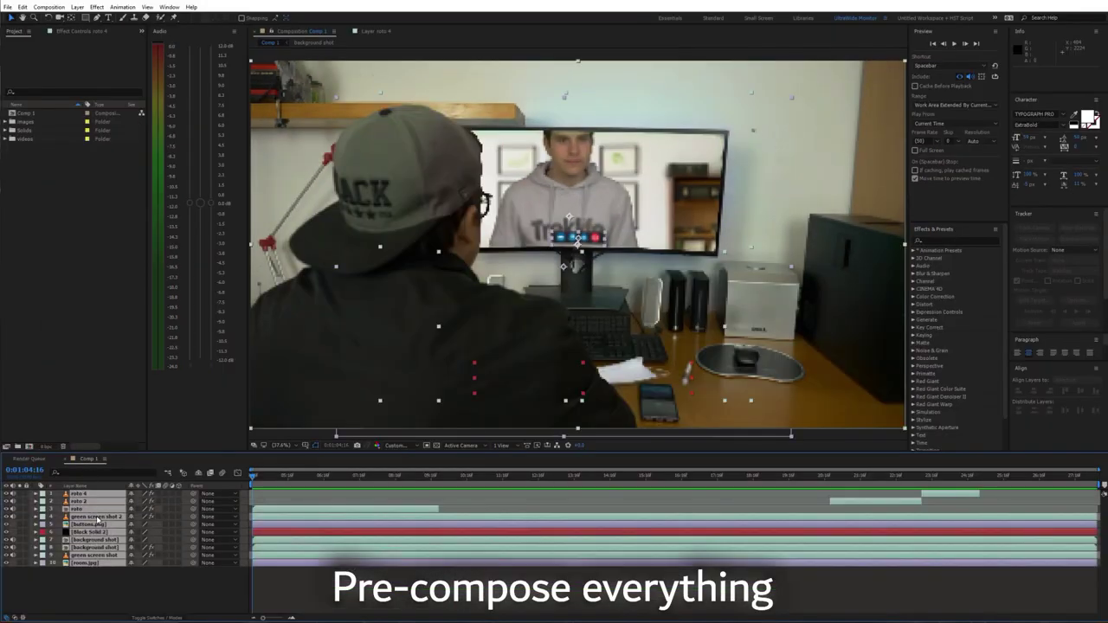
# Pre-compose all selected layers into Pre-comp 1.
pyautogui.rightClick(100, 521)
pyautogui.click(135, 436)
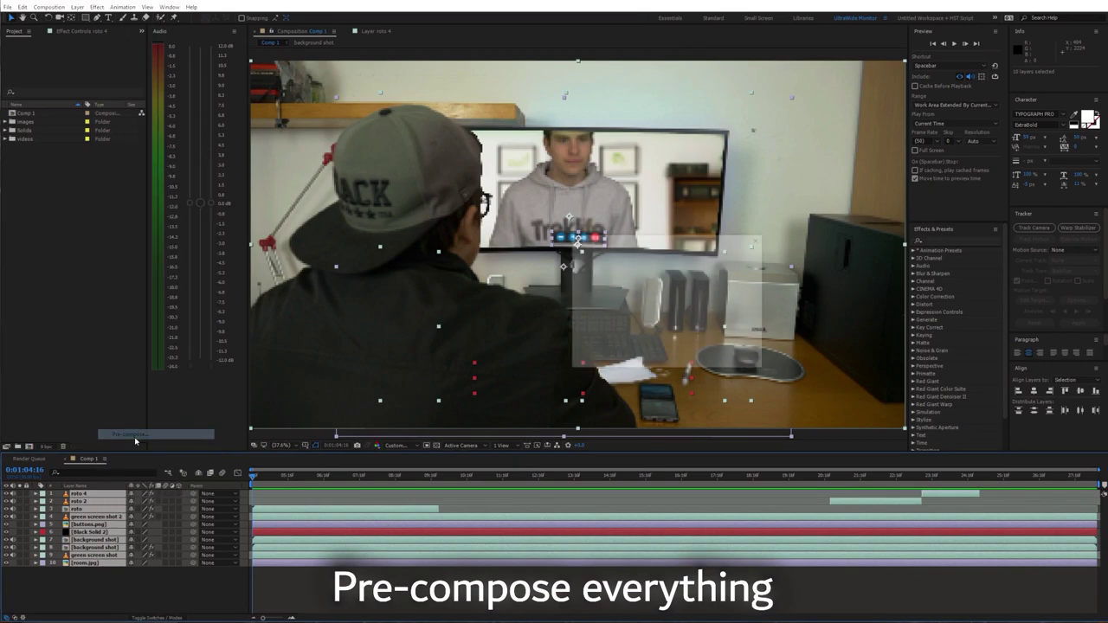
pyautogui.click(688, 359)
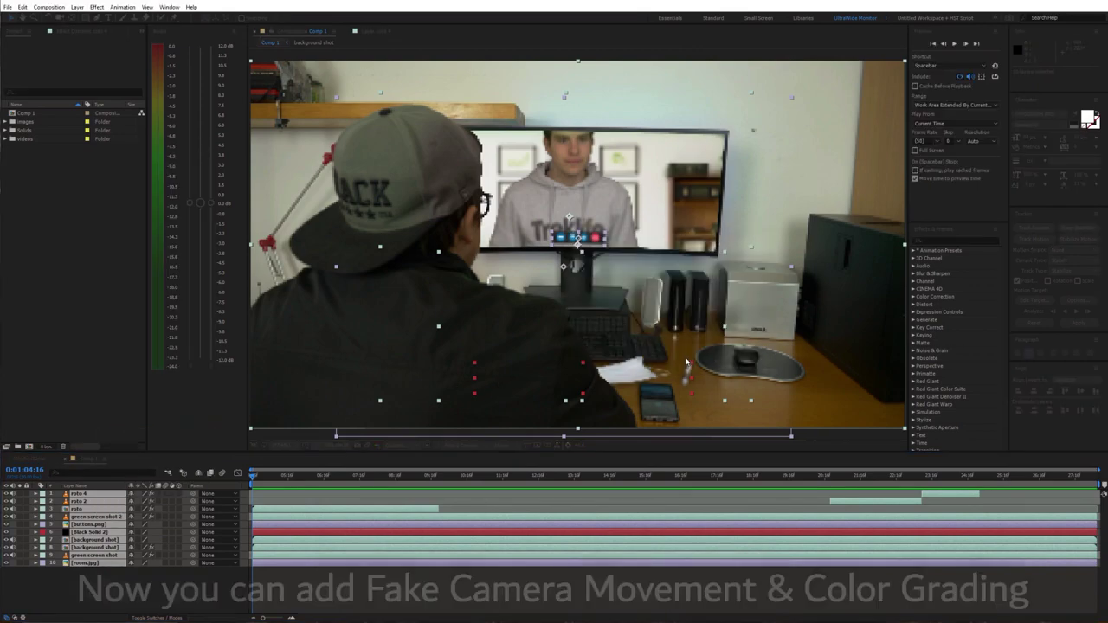